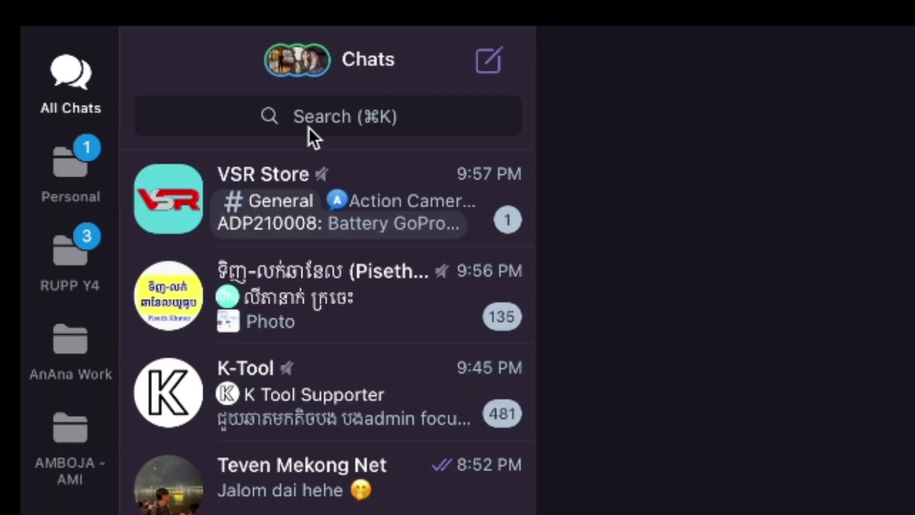
# Find and open the BotFather chat by searching 'botfa', and show its command list
pyautogui.click(307, 127)
pyautogui.write('bot')
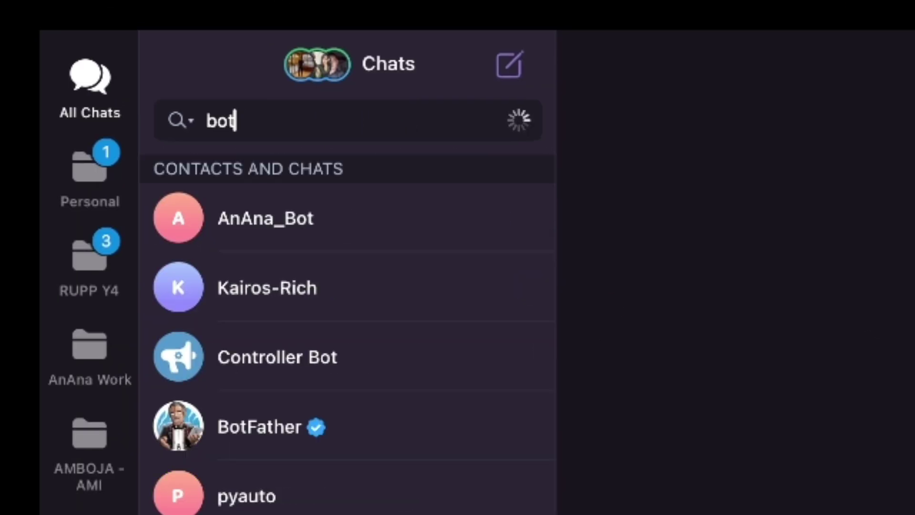
pyautogui.write('fa')
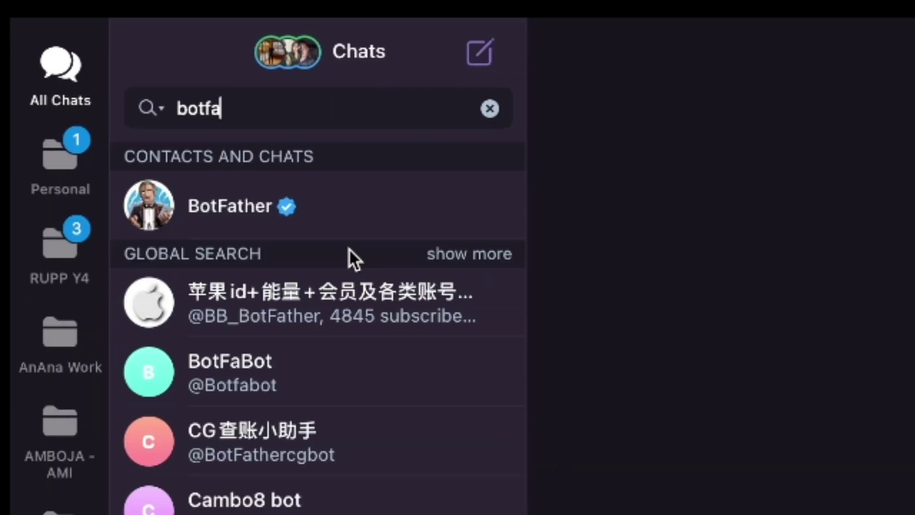
pyautogui.click(410, 217)
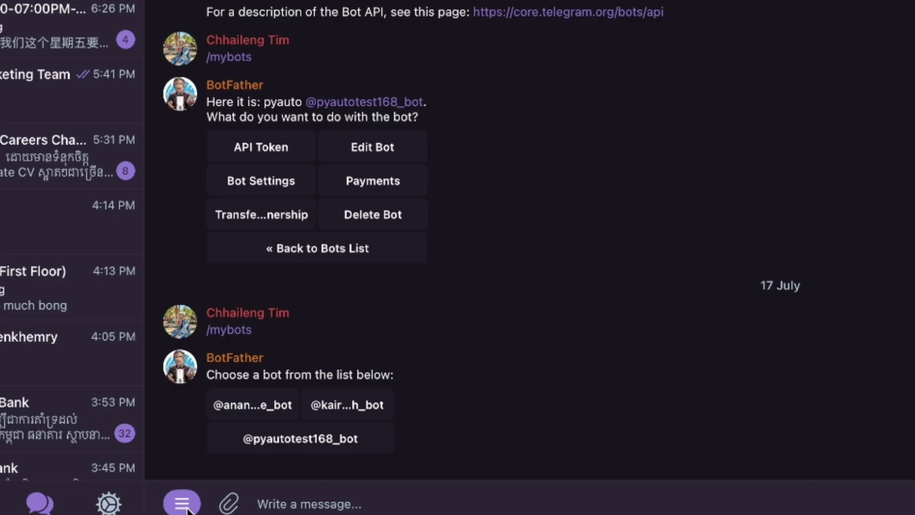
pyautogui.click(245, 504)
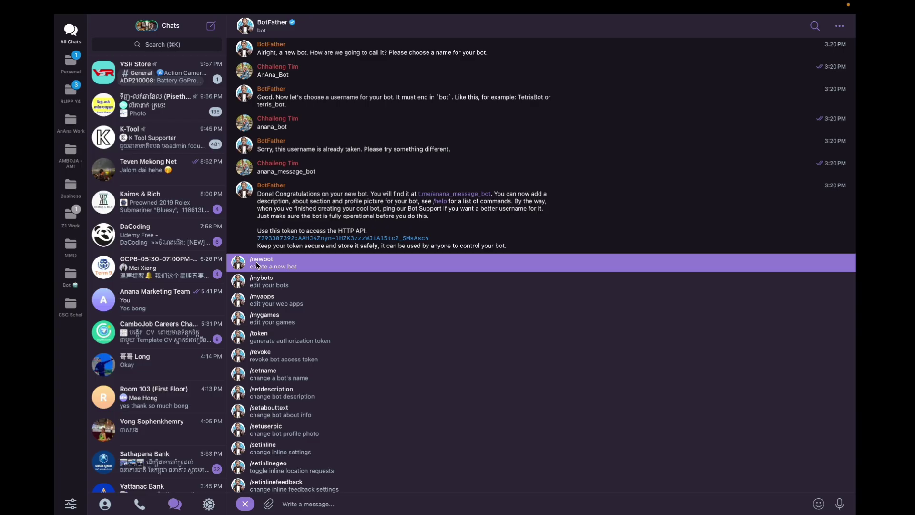
# Choose /newbot and send 'java_testing_bot' as the new bot's name
pyautogui.click(264, 308)
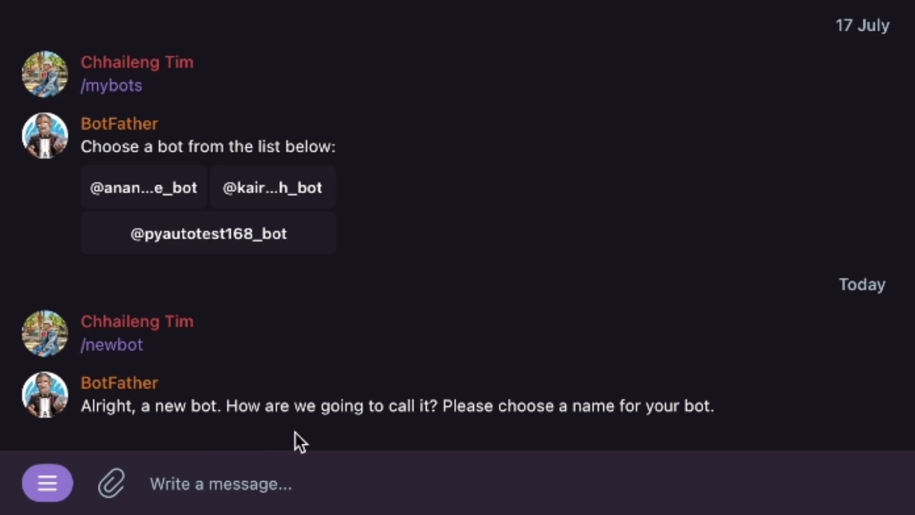
pyautogui.click(306, 484)
pyautogui.write('java_testing')
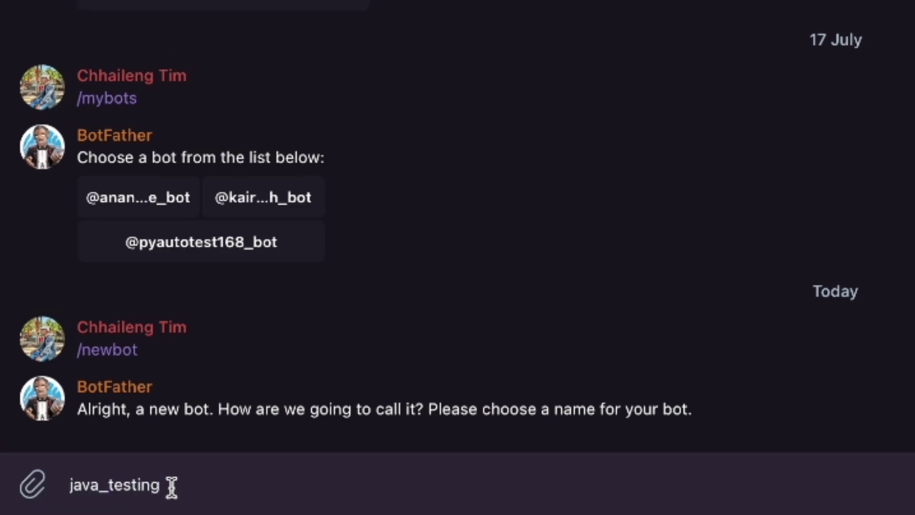
pyautogui.press('BackSpace')
pyautogui.write('g_bot')
pyautogui.hotkey('ctrl', 'a')
pyautogui.hotkey('ctrl', 'c')
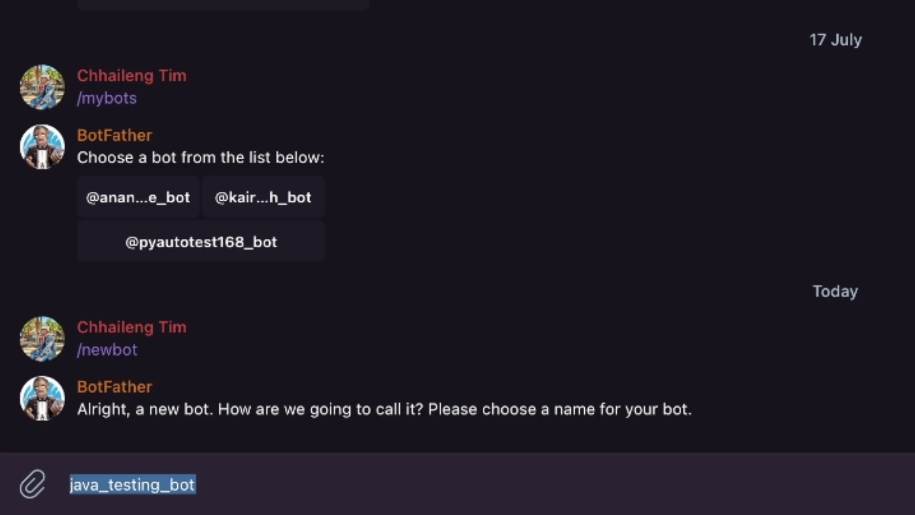
pyautogui.press('Return')
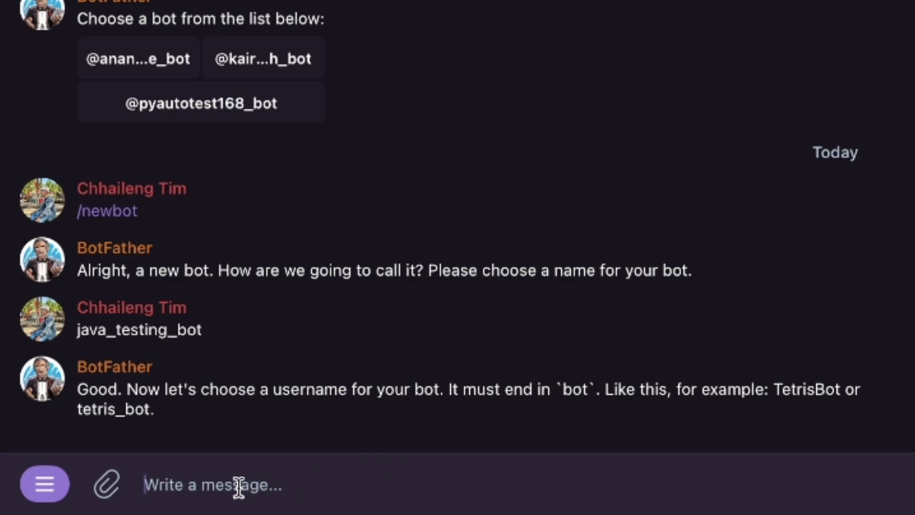
# Propose 'java_testing_bot999' as the bot's username
pyautogui.hotkey('ctrl', 'v')
pyautogui.write('1')
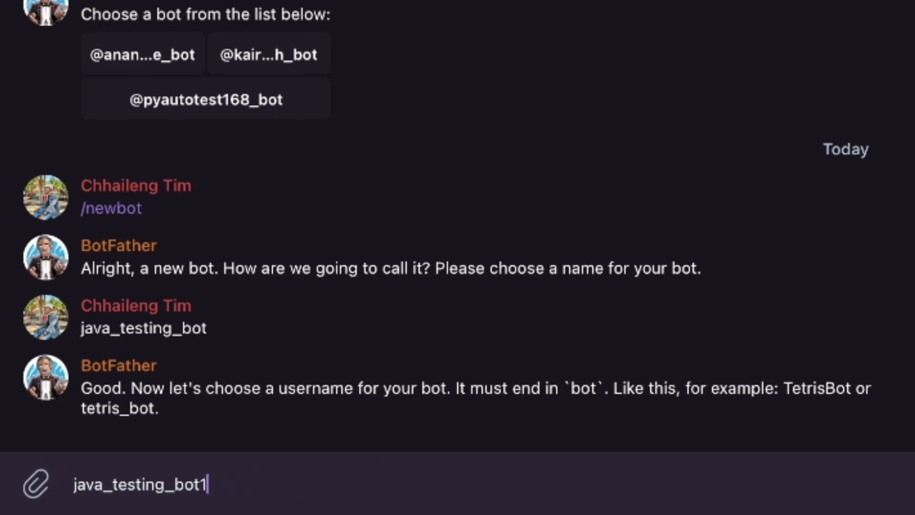
pyautogui.press('BackSpace')
pyautogui.write('999')
pyautogui.hotkey('ctrl', 'a')
pyautogui.hotkey('ctrl', 'c')
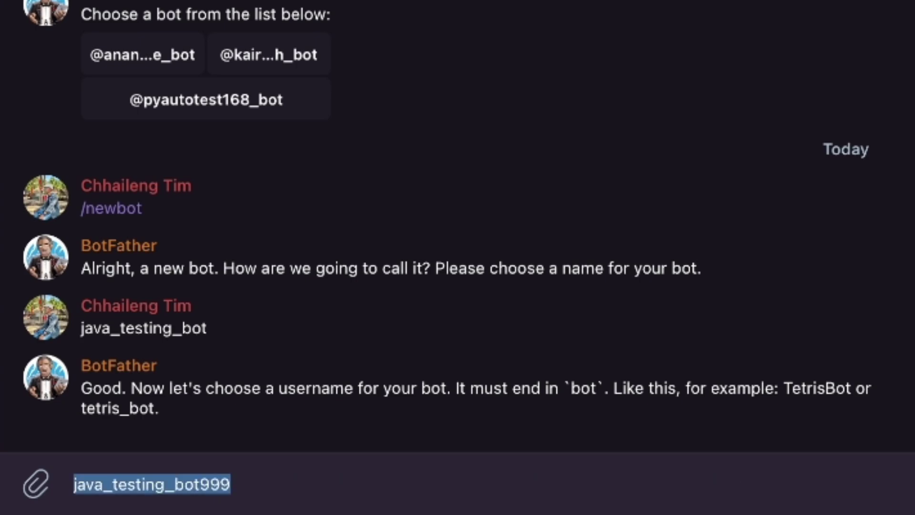
pyautogui.press('Return')
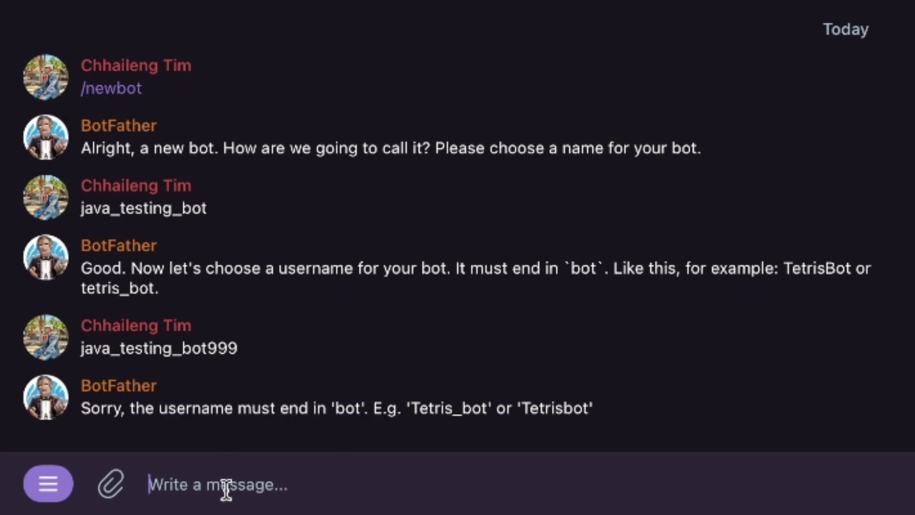
# After the rejection, edit and send 'java_testing999_bot' as the username
pyautogui.hotkey('ctrl', 'v')
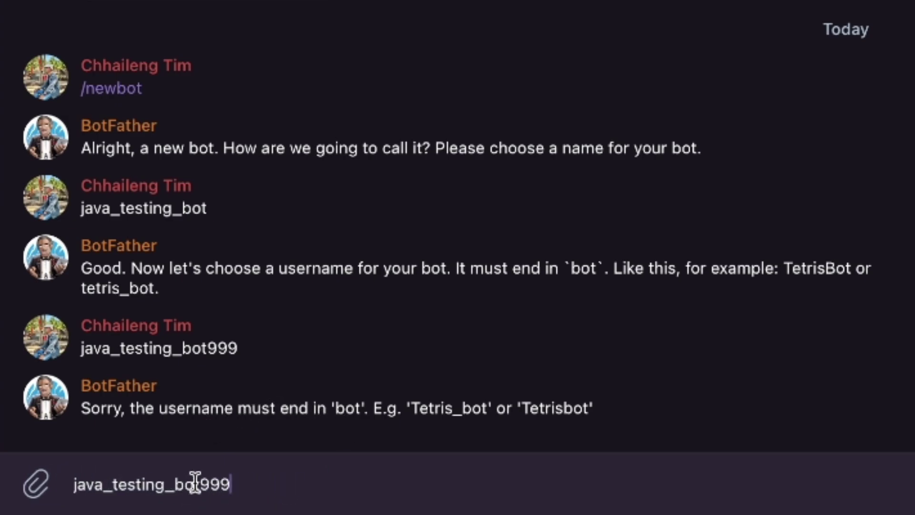
pyautogui.moveTo(199, 485); pyautogui.dragTo(297, 493)
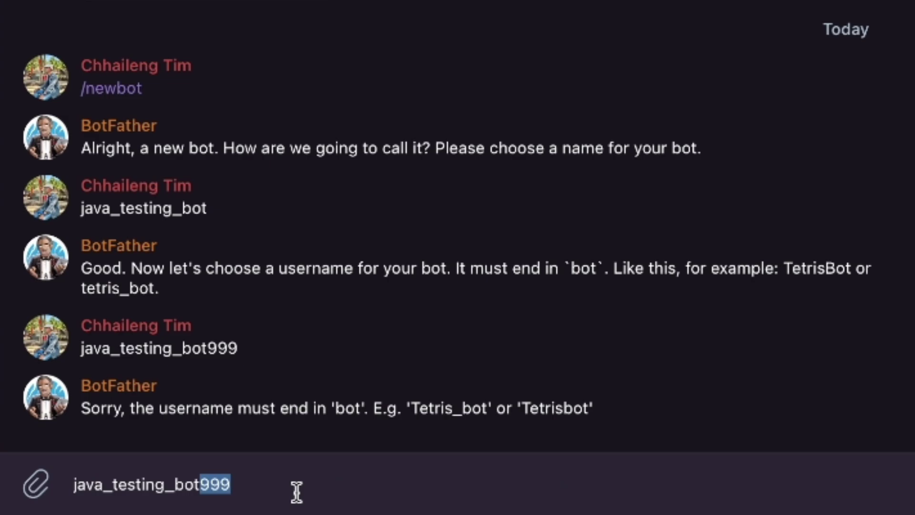
pyautogui.press('BackSpace')
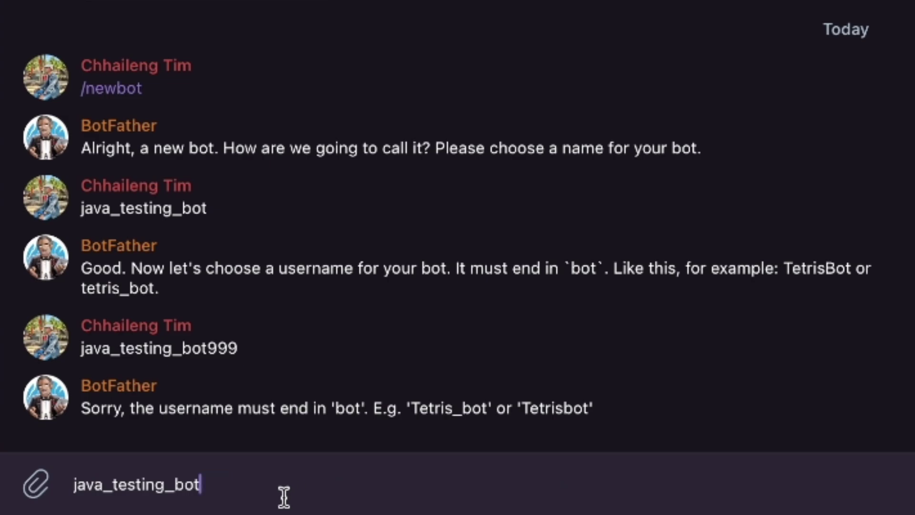
pyautogui.click(164, 484)
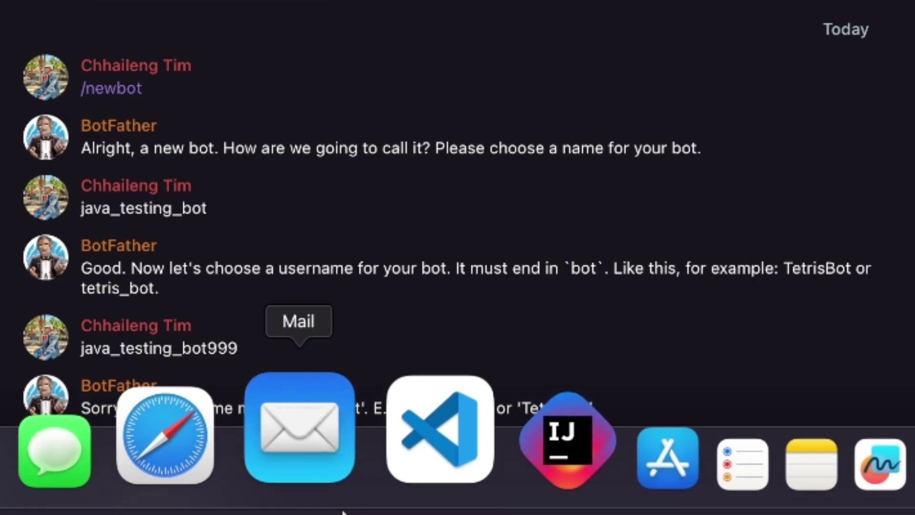
pyautogui.write('999_bot')
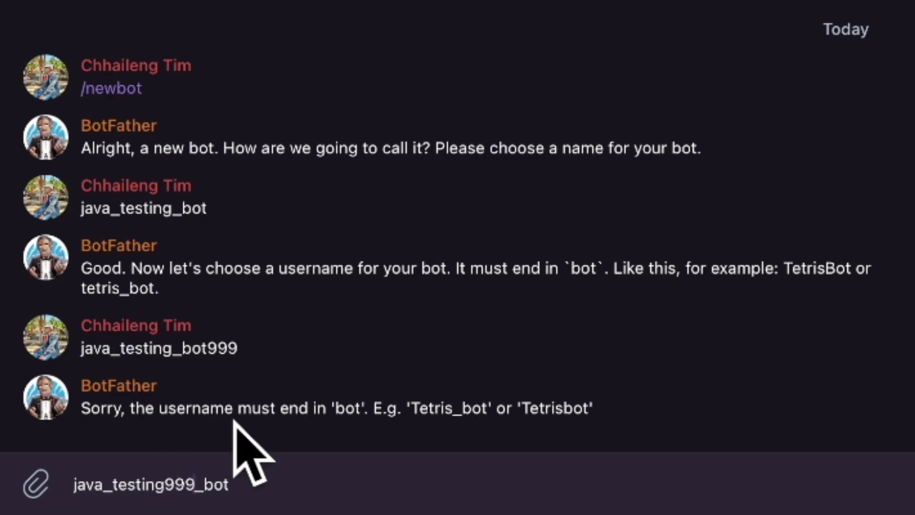
pyautogui.press('Return')
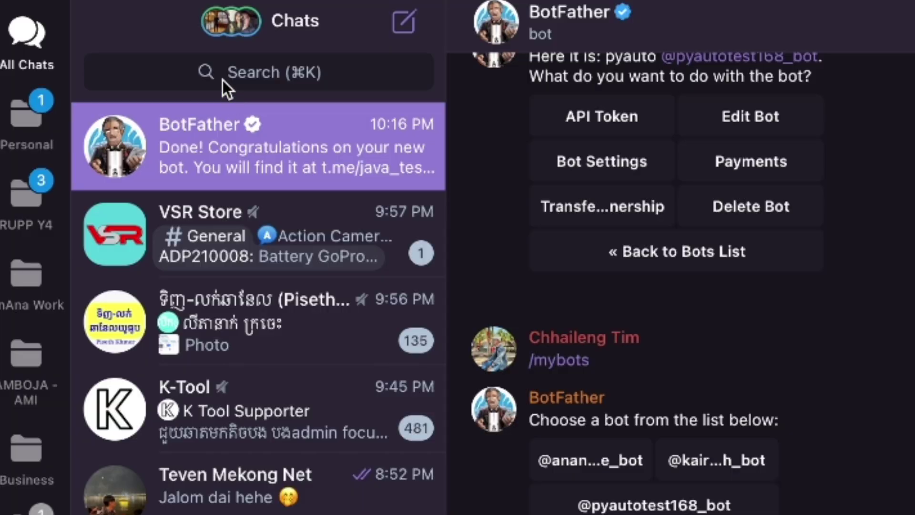
# Search 'contr' and open the Controller Bot chat
pyautogui.click(222, 79)
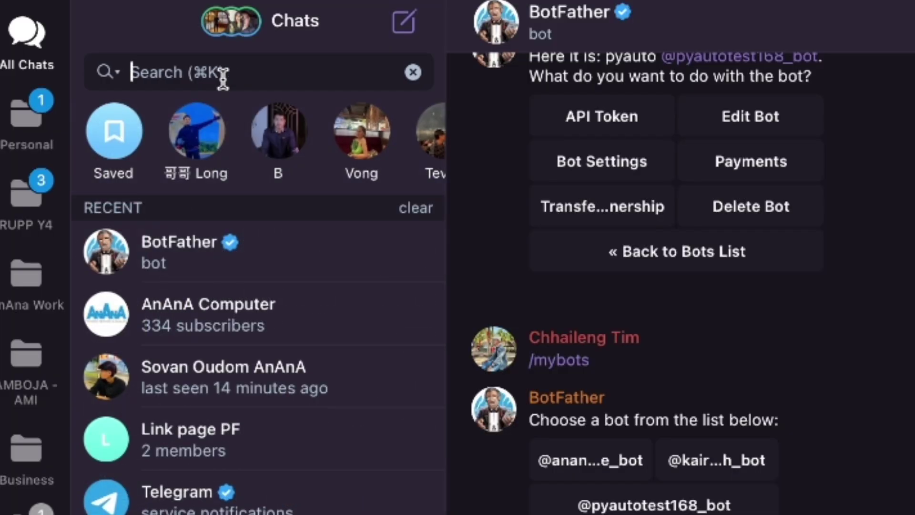
pyautogui.write('contrl')
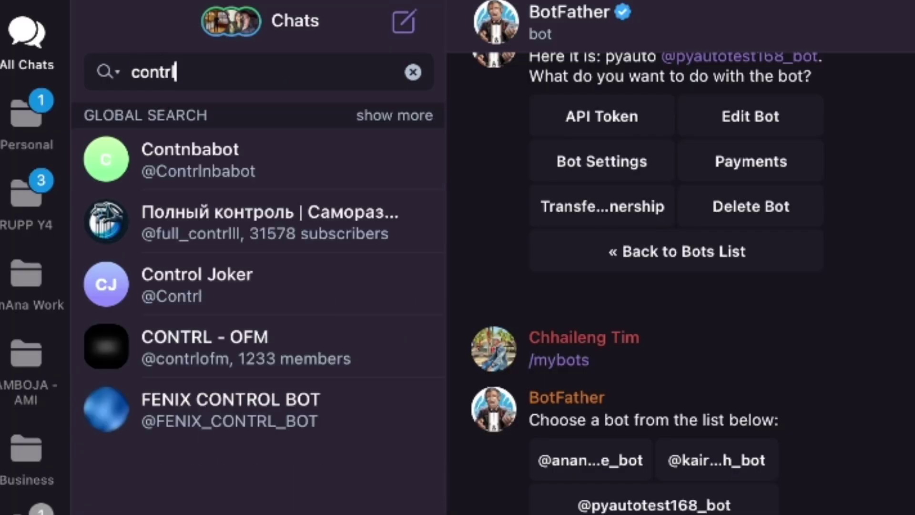
pyautogui.press('BackSpace')
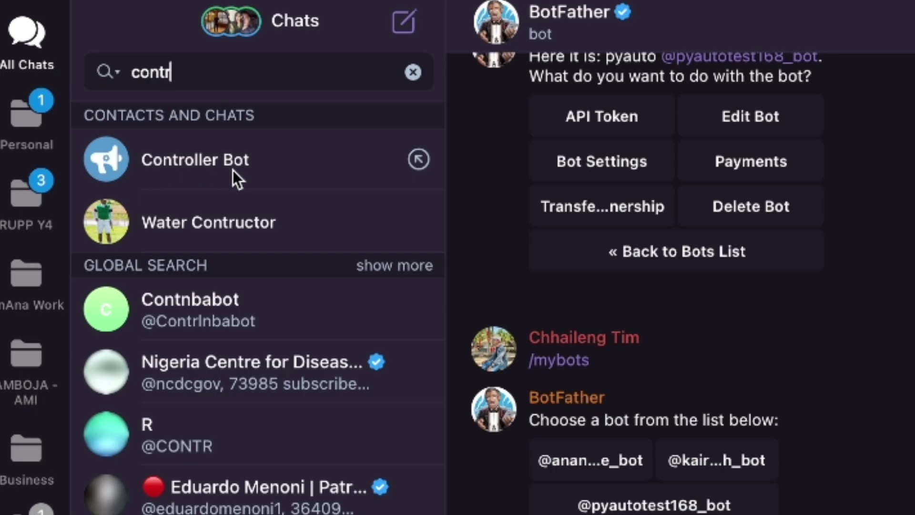
pyautogui.click(233, 170)
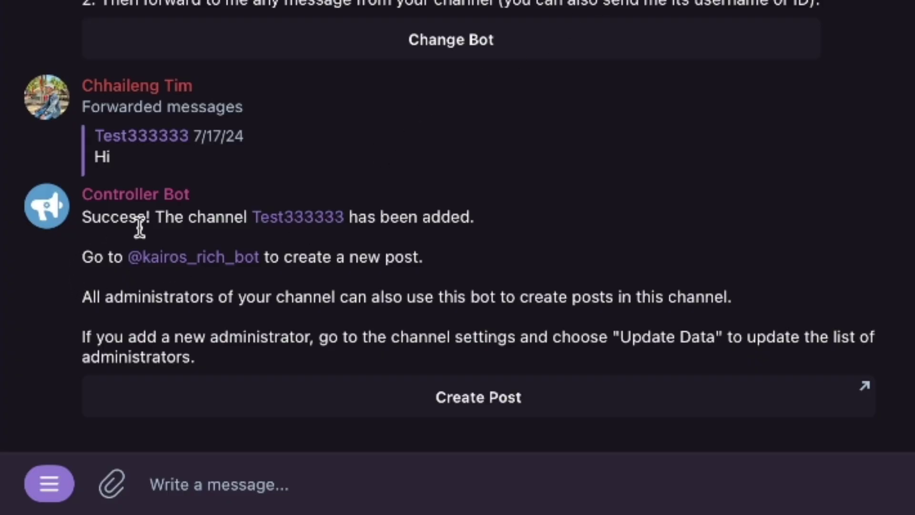
# Request /addchannel, then choose Change Bot and Connect Bot to get connection instructions
pyautogui.click(40, 482)
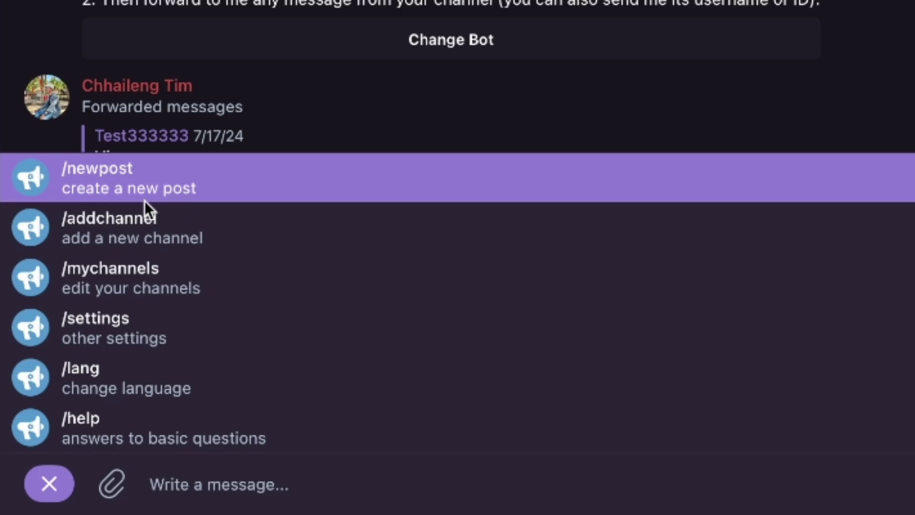
pyautogui.click(116, 237)
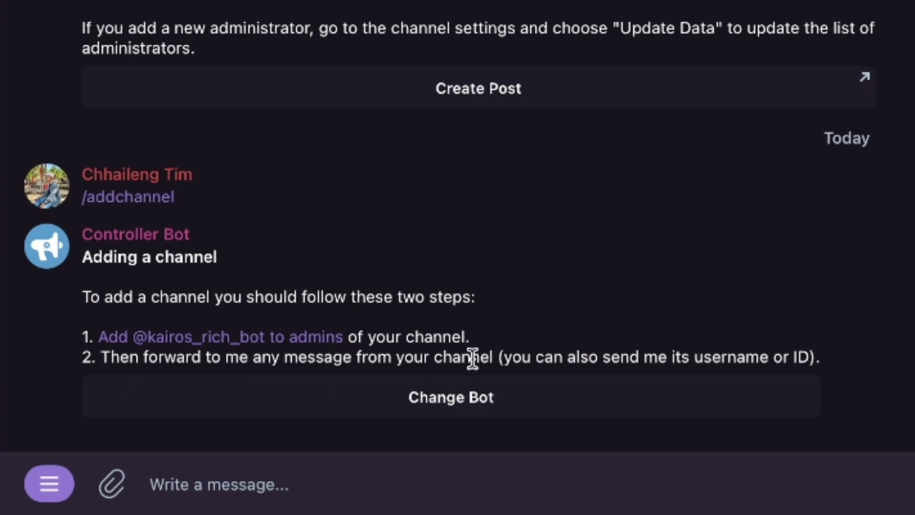
pyautogui.click(425, 399)
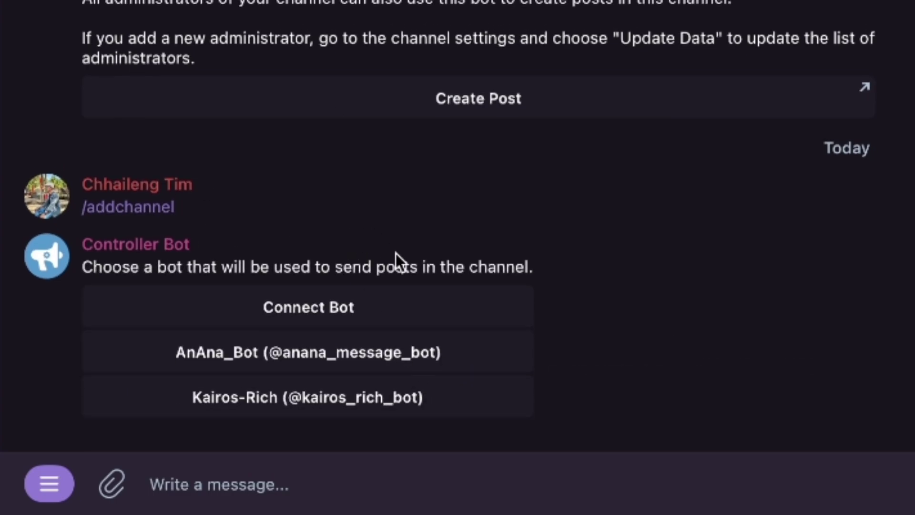
pyautogui.click(312, 306)
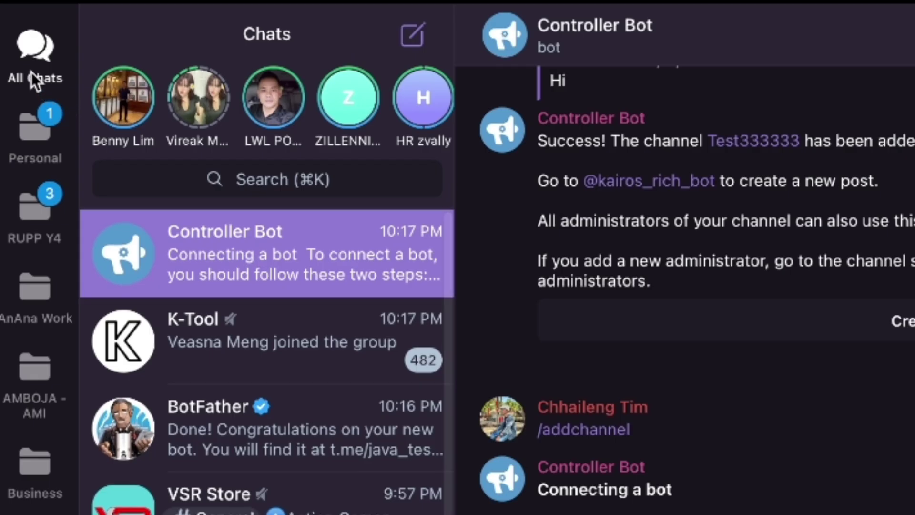
# Copy the new bot's API token from BotFather and go back to Controller Bot
pyautogui.click(196, 431)
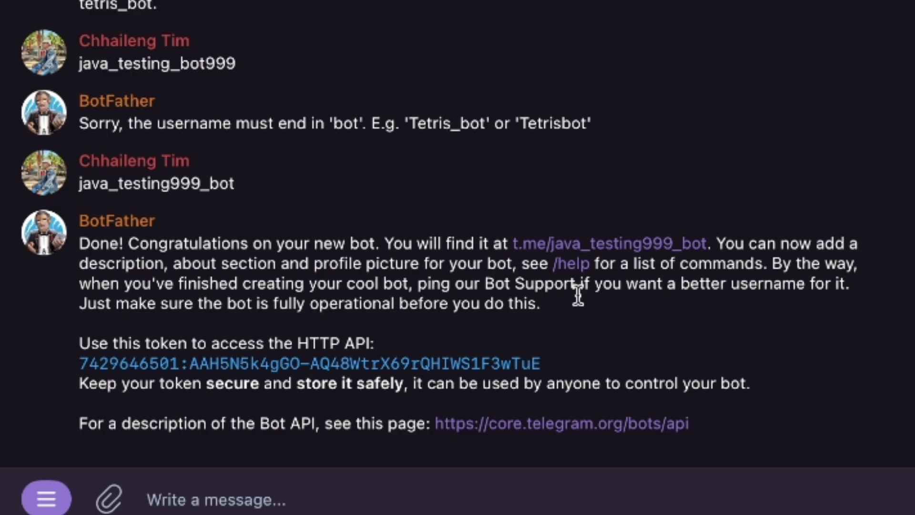
pyautogui.click(429, 363)
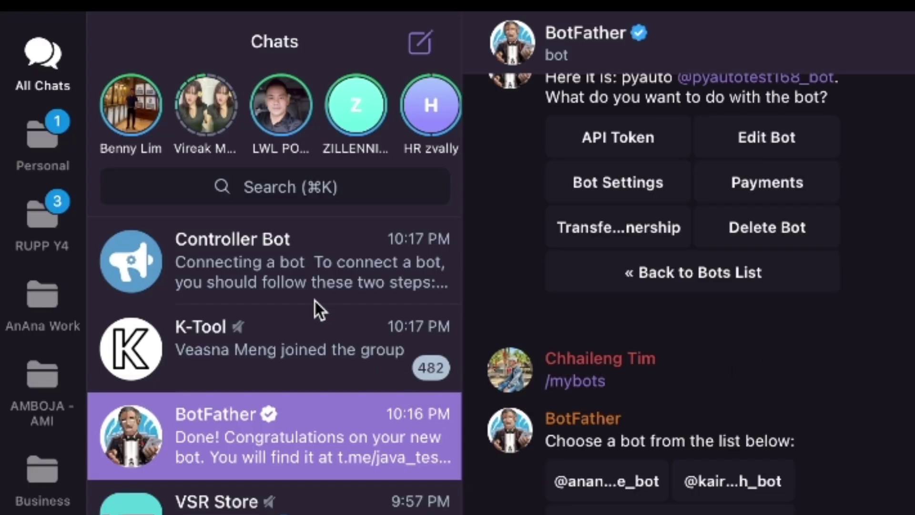
pyautogui.click(180, 256)
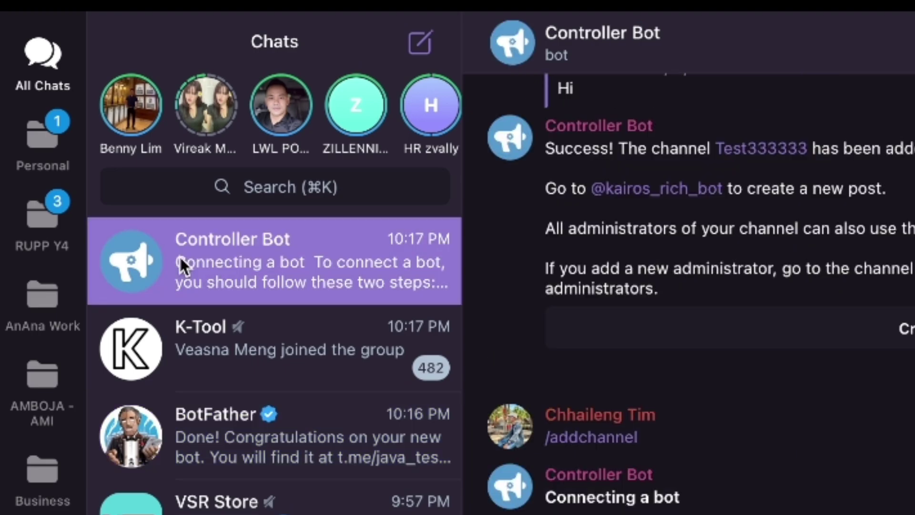
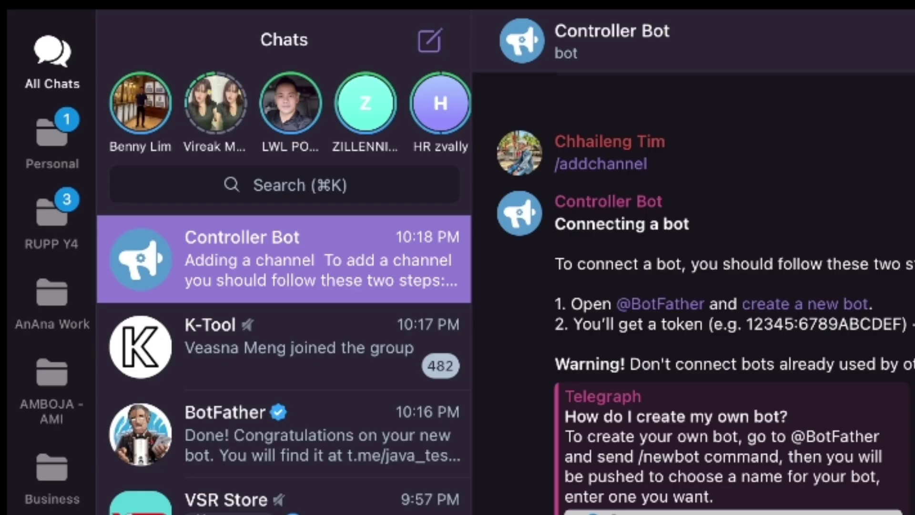
# Start a new channel and name it 'Java Testing'
pyautogui.click(418, 35)
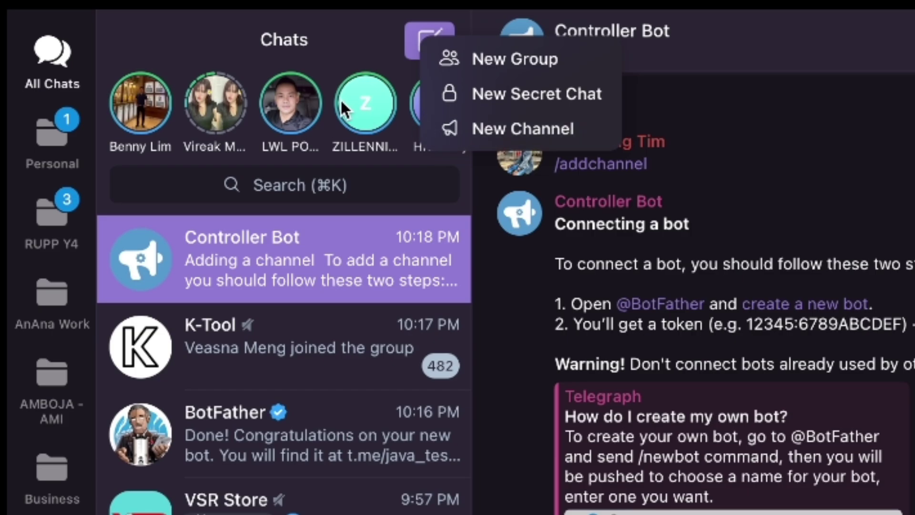
pyautogui.click(529, 129)
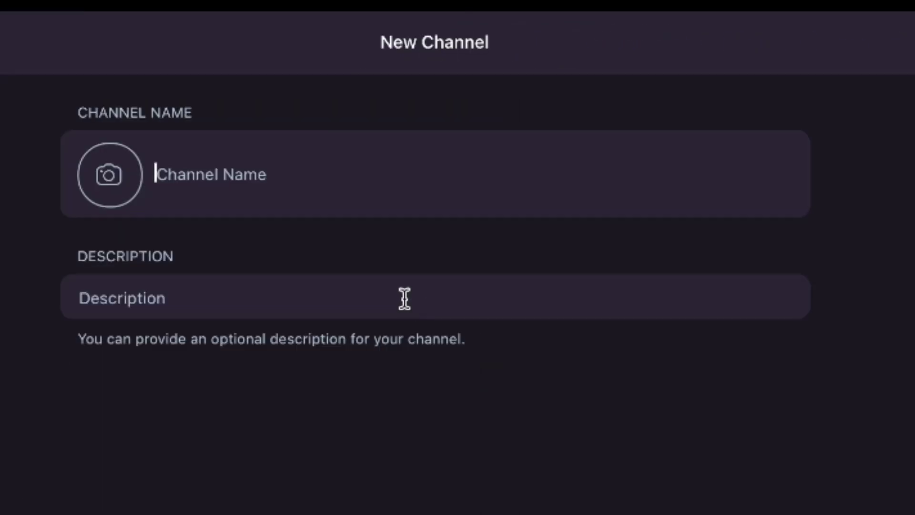
pyautogui.write('Java Test')
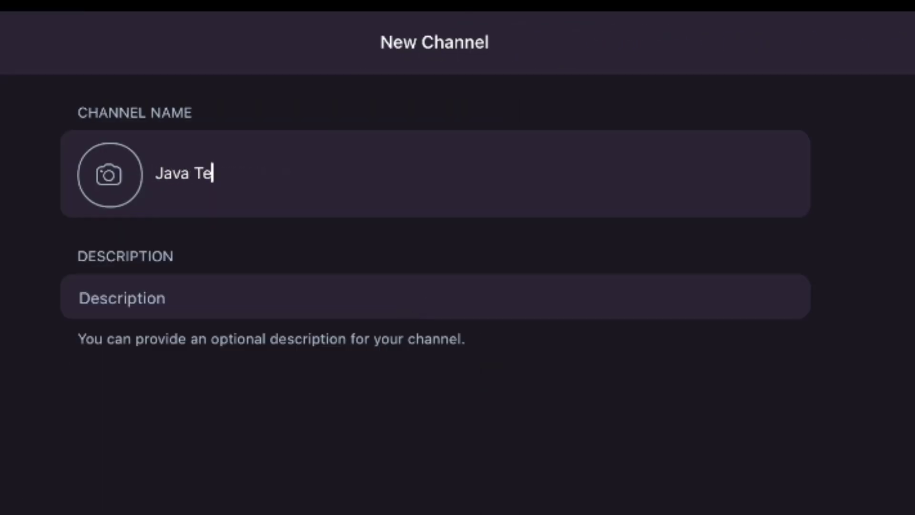
pyautogui.write('ing')
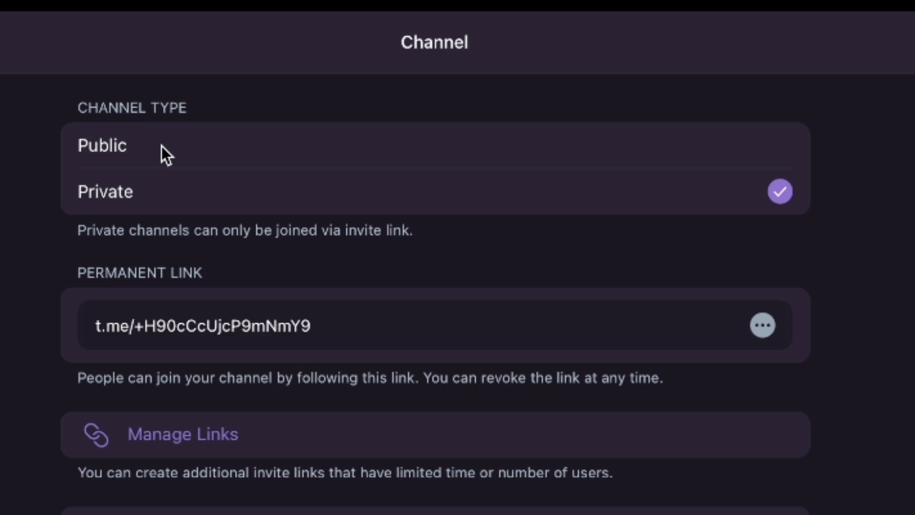
# Make Java Testing a public channel with the link javatesting999
pyautogui.click(214, 155)
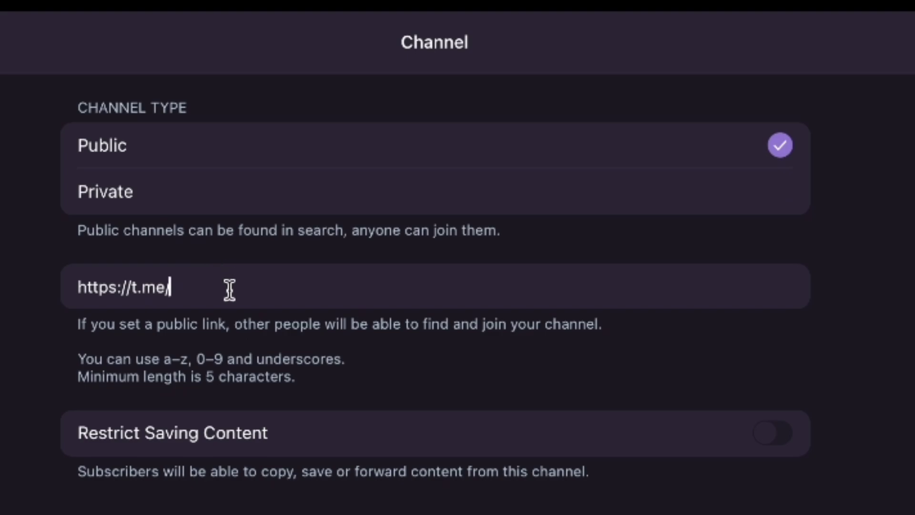
pyautogui.write('java')
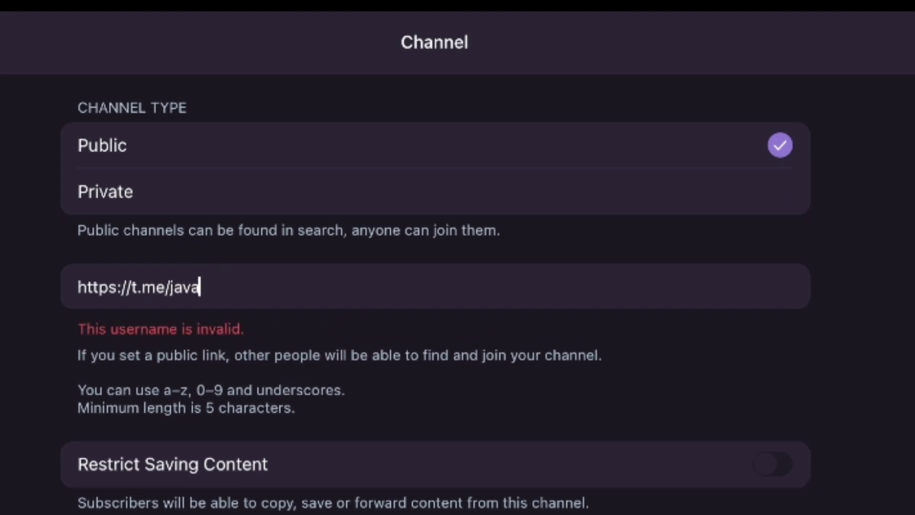
pyautogui.write('testing')
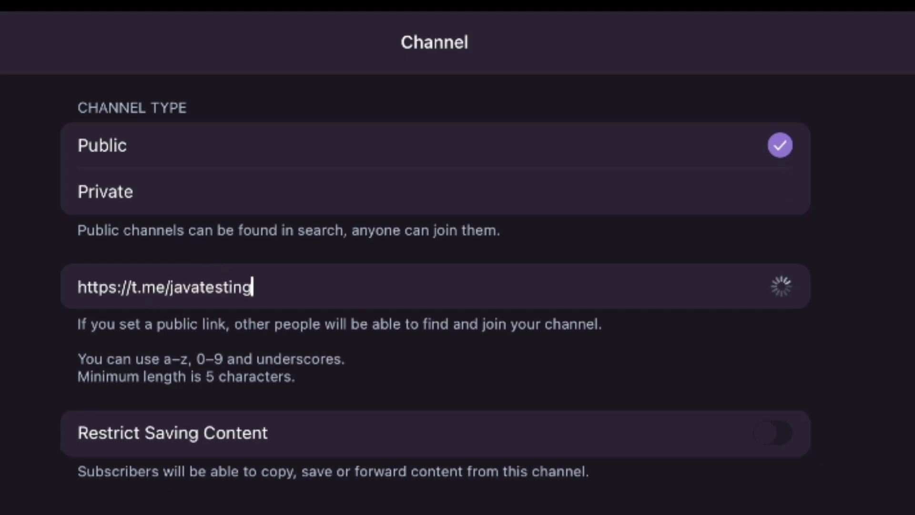
pyautogui.write('999')
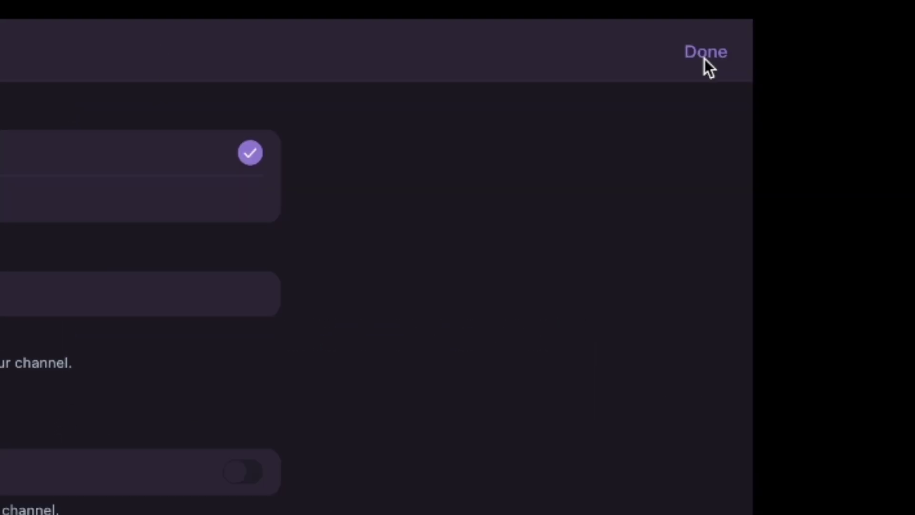
pyautogui.click(704, 55)
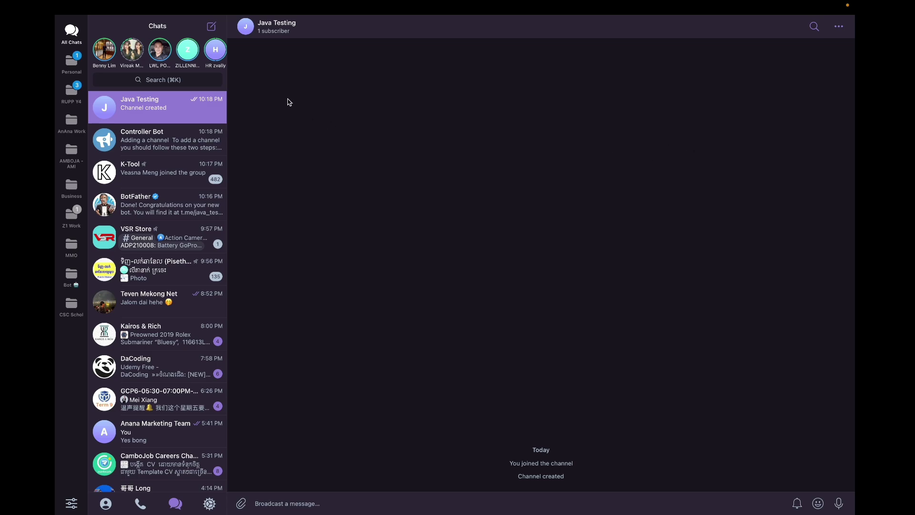
# From the channel's Administrators page, add java_testing_bot (search java_testing999) as admin with default permissions
pyautogui.click(285, 28)
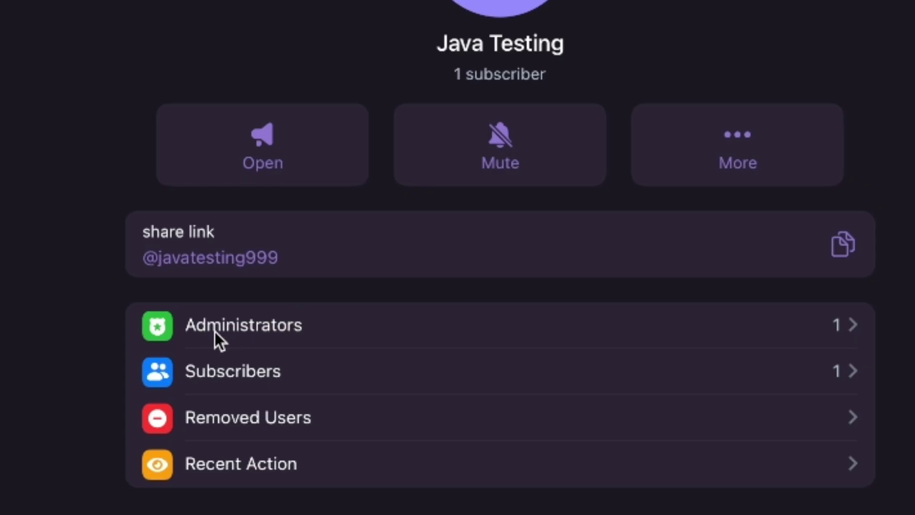
pyautogui.click(305, 329)
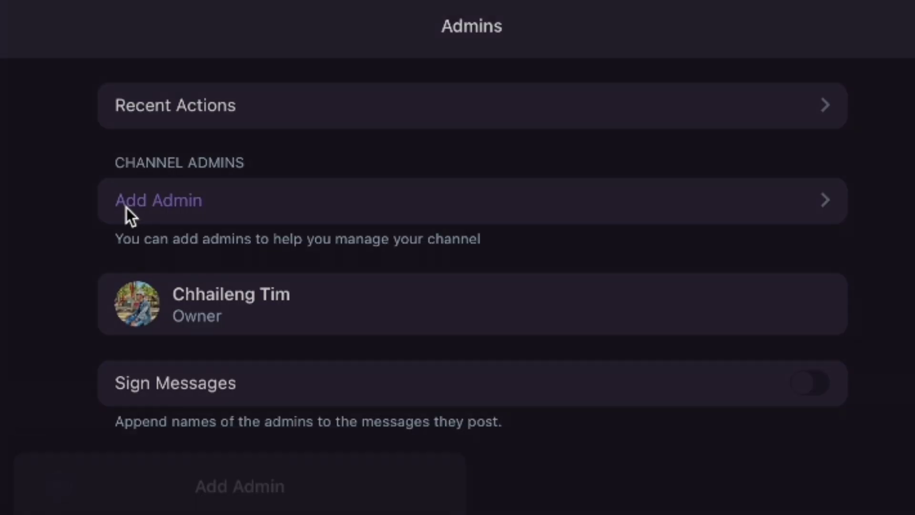
pyautogui.click(127, 207)
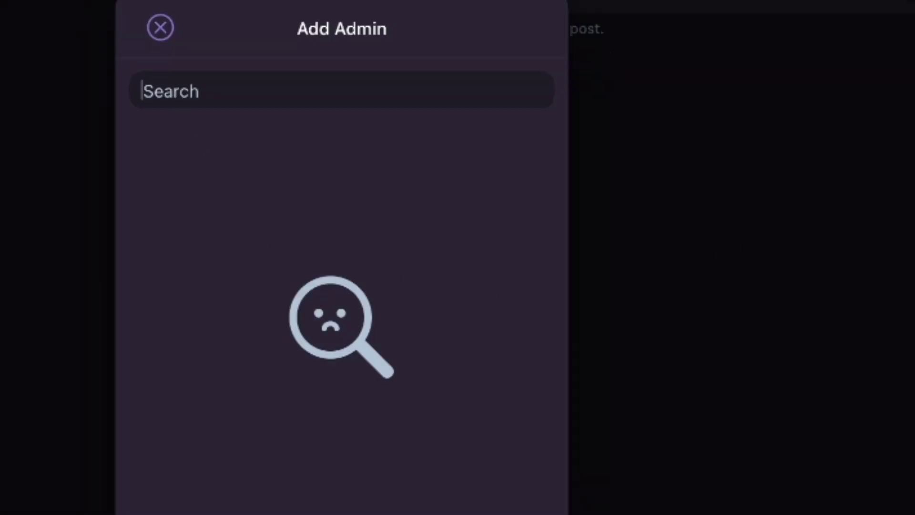
pyautogui.write('java')
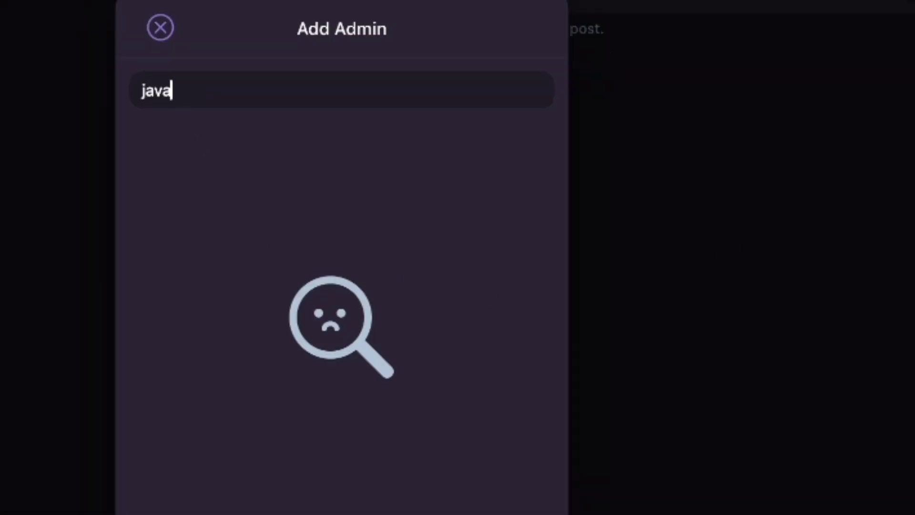
pyautogui.write('_te')
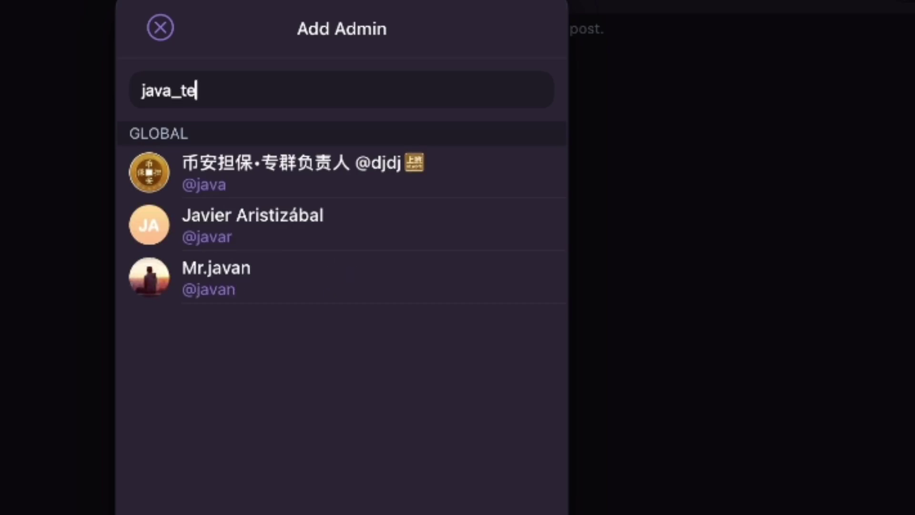
pyautogui.write('ting')
pyautogui.press('BackSpace')
pyautogui.press('BackSpace')
pyautogui.press('BackSpace')
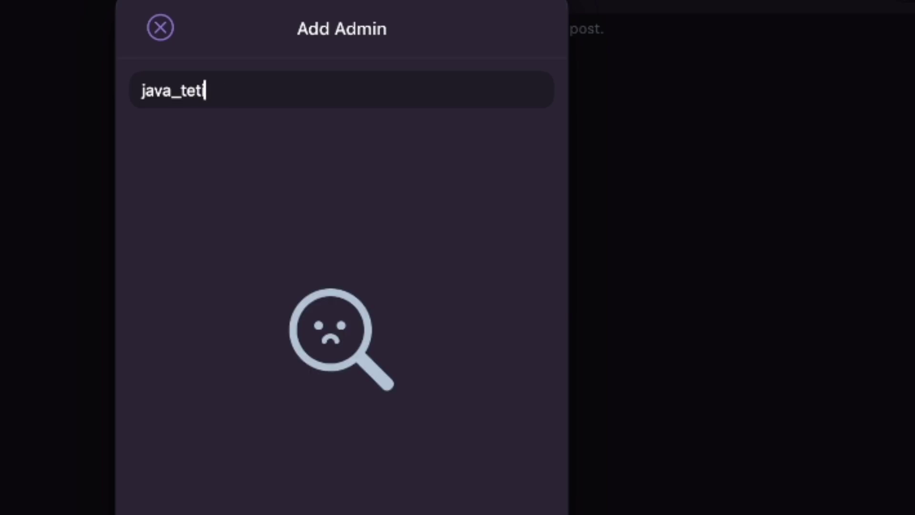
pyautogui.write('st')
pyautogui.press('BackSpace')
pyautogui.press('BackSpace')
pyautogui.press('BackSpace')
pyautogui.write('sting')
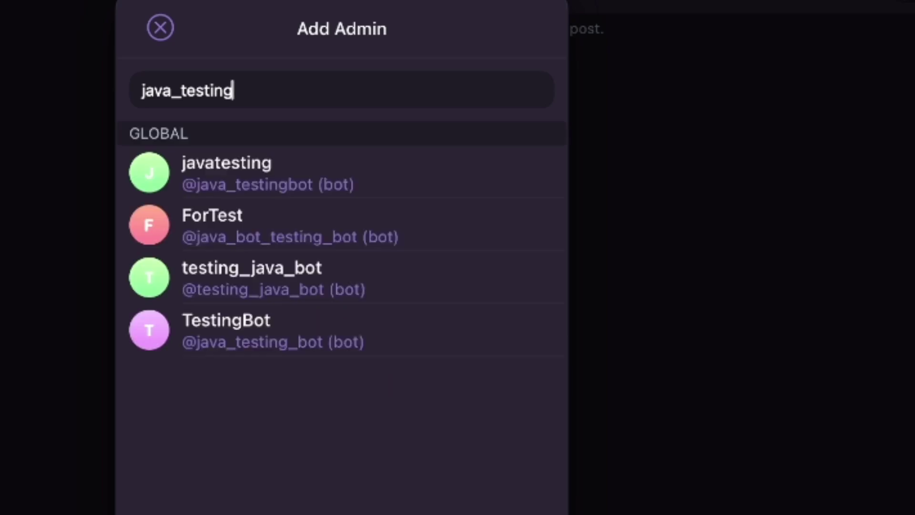
pyautogui.write('999')
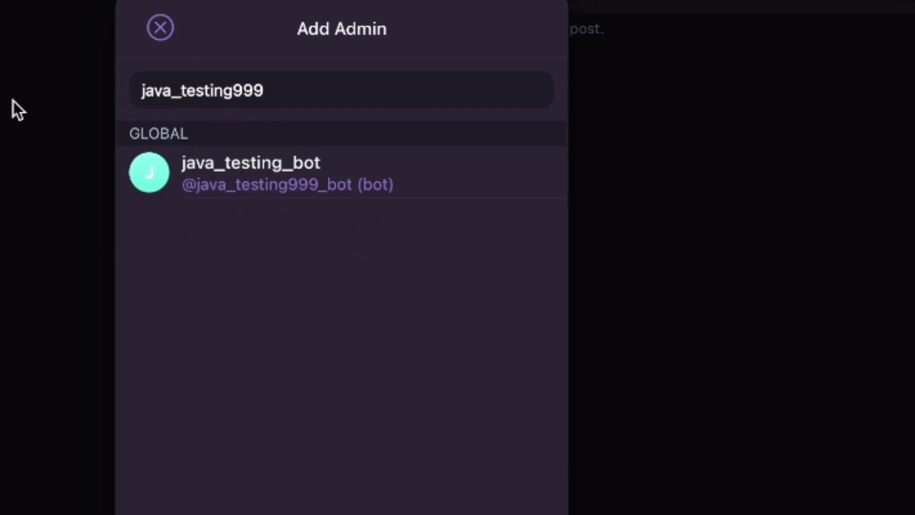
pyautogui.click(217, 169)
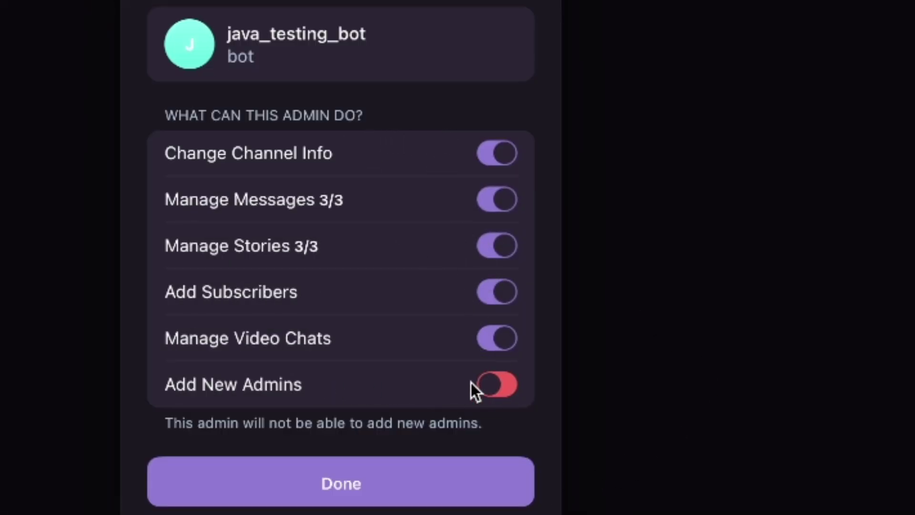
pyautogui.click(273, 492)
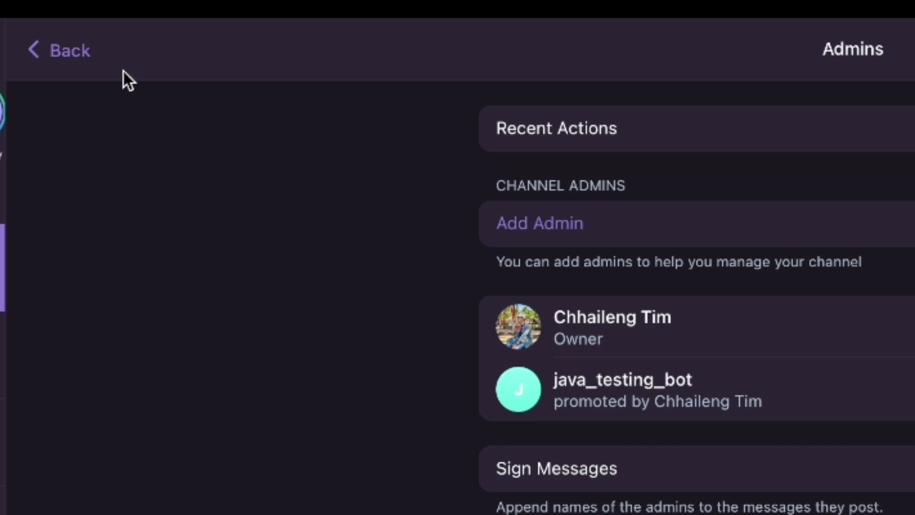
# Go back to the Java Testing channel and post the message 'Hello'
pyautogui.click(93, 58)
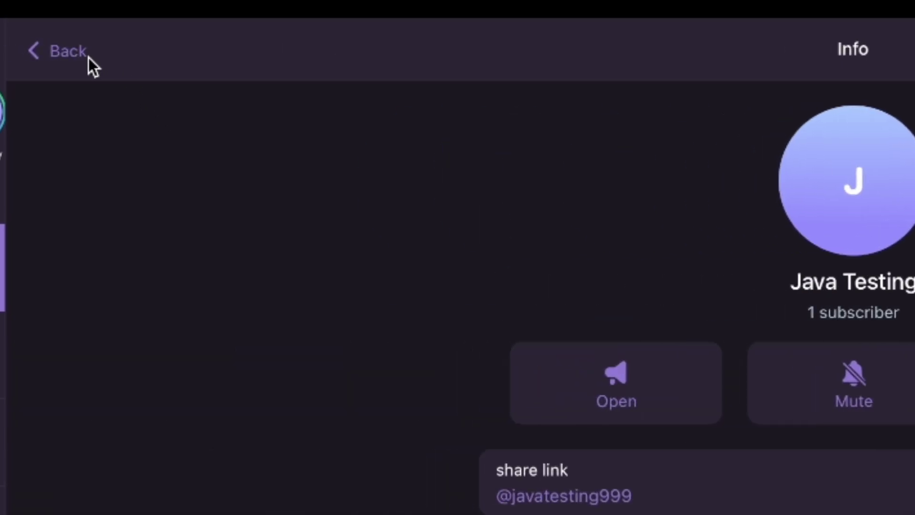
pyautogui.click(88, 57)
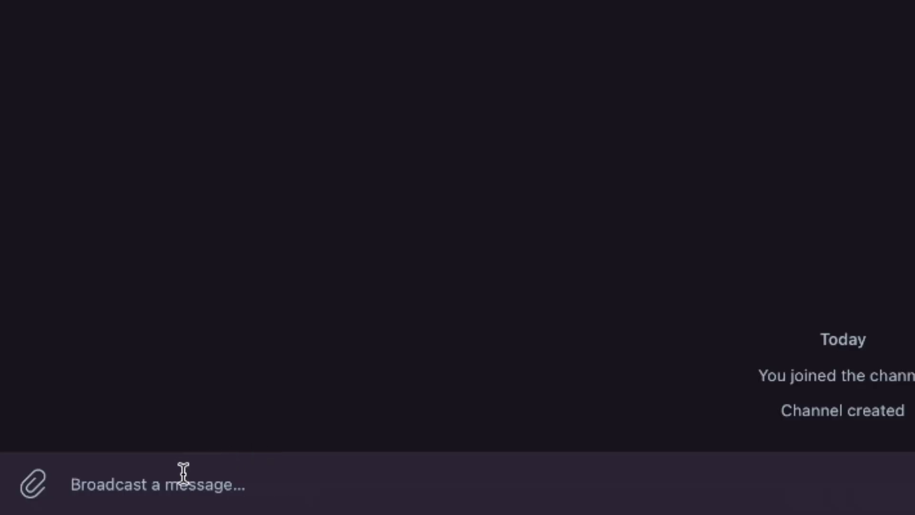
pyautogui.click(297, 488)
pyautogui.write('Hello')
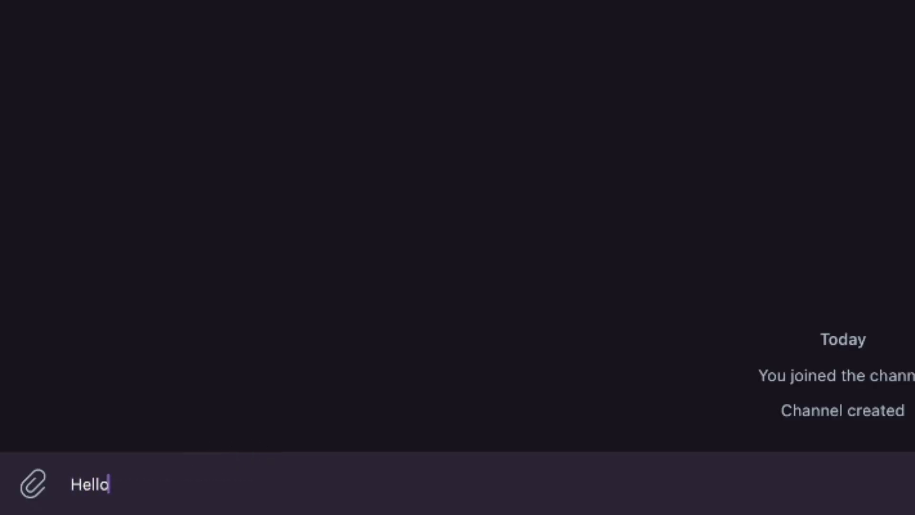
pyautogui.press('Return')
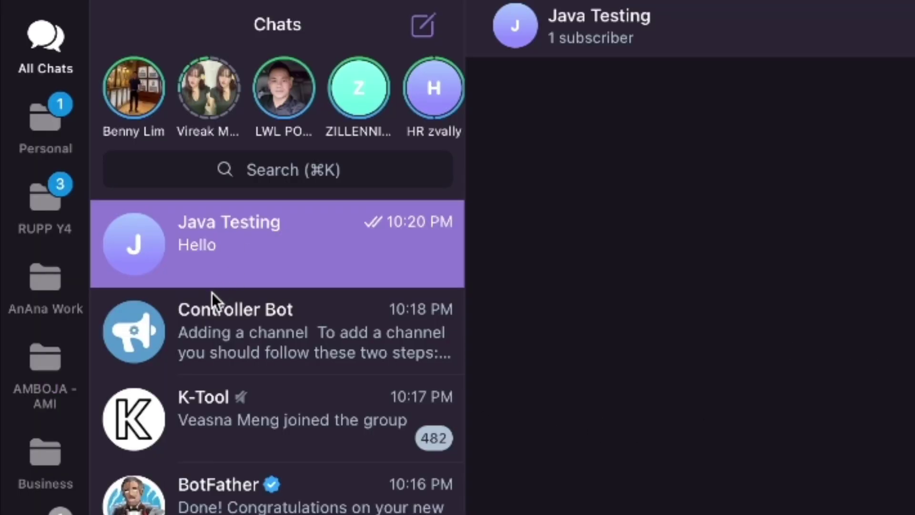
pyautogui.click(197, 311)
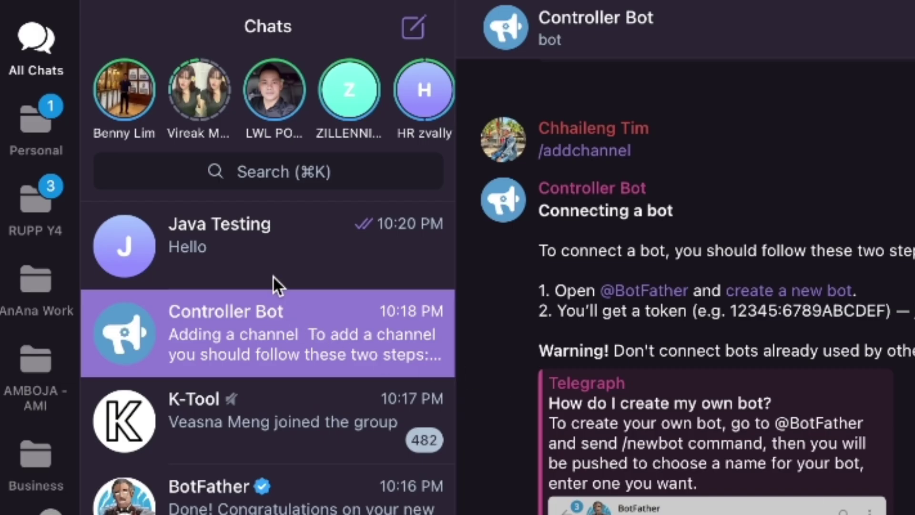
pyautogui.click(236, 227)
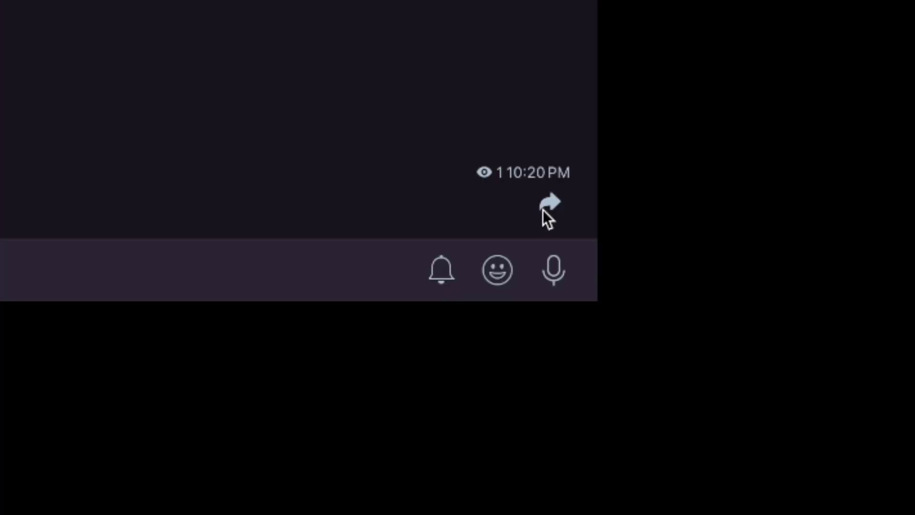
pyautogui.click(543, 207)
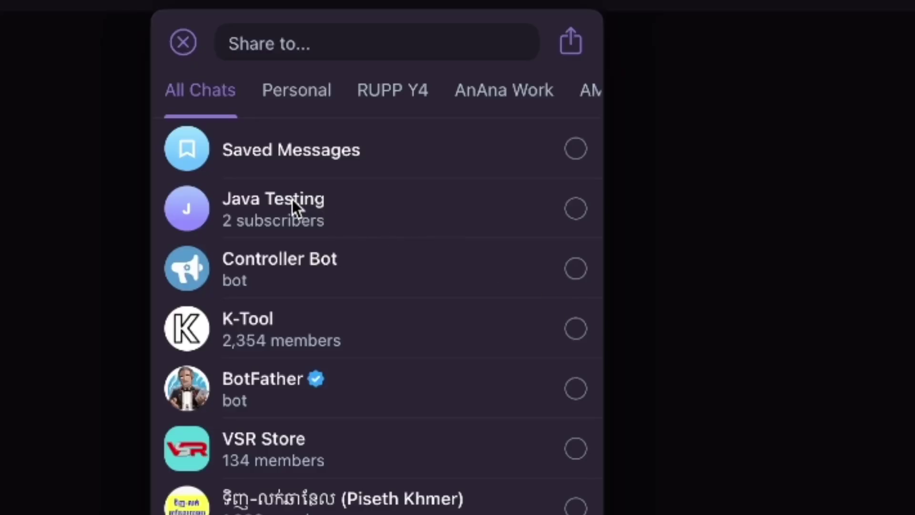
pyautogui.click(307, 254)
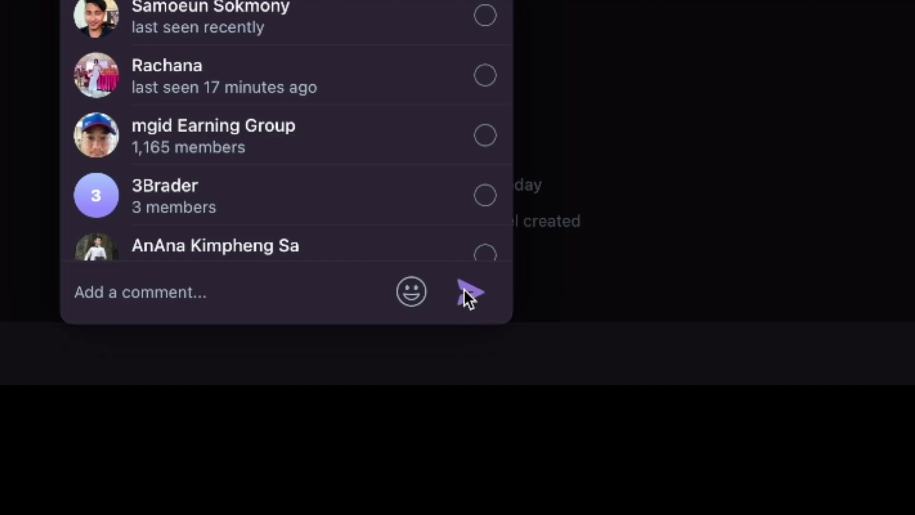
pyautogui.click(465, 291)
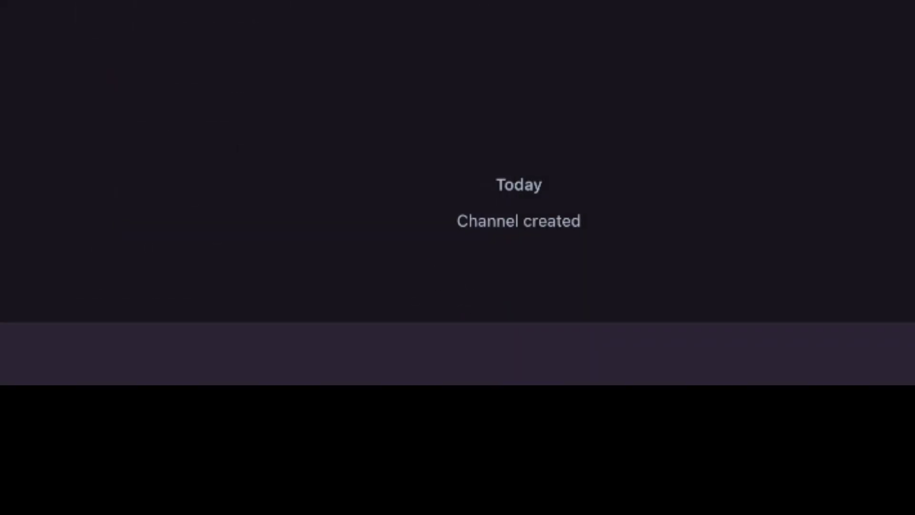
pyautogui.click(310, 245)
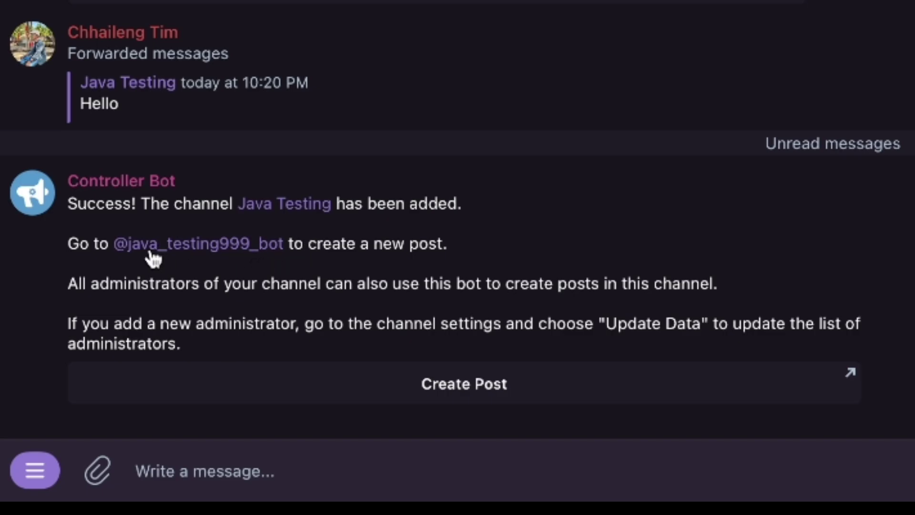
pyautogui.click(198, 250)
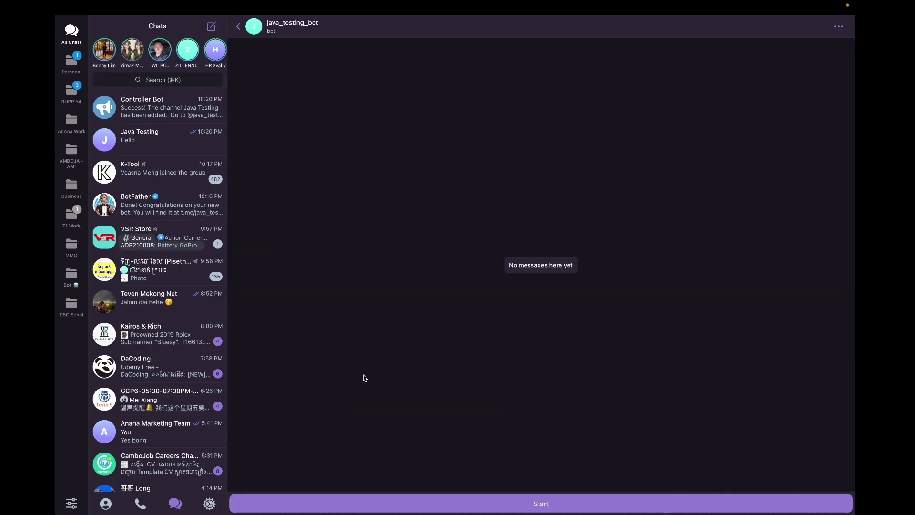
# Start java_testing_bot and create a new post targeting the Java Testing channel
pyautogui.click(543, 502)
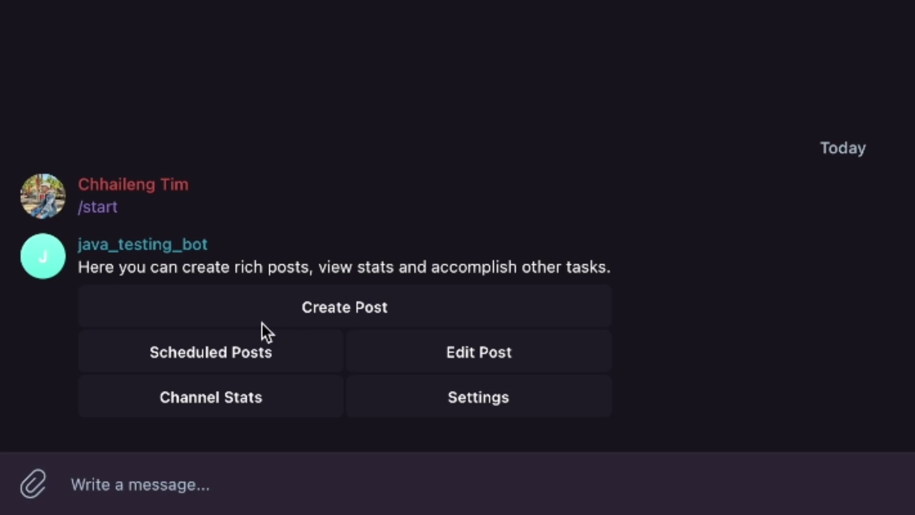
pyautogui.click(357, 308)
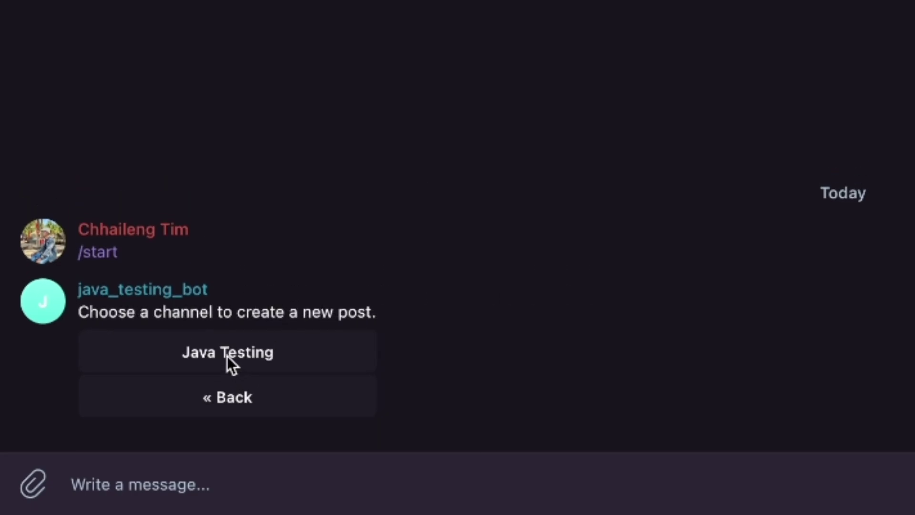
pyautogui.click(227, 356)
pyautogui.moveTo(30, 385)
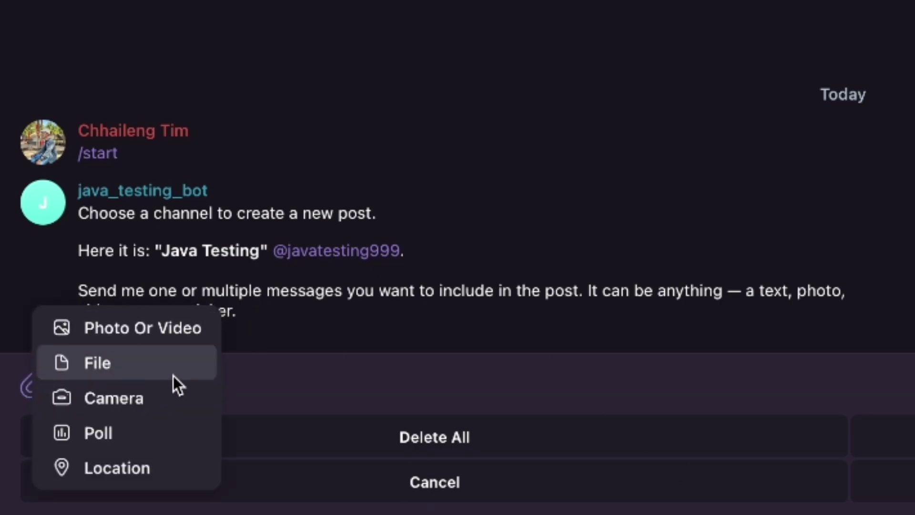
# Send the bot the iced-coffee PNG from Desktop with the caption 'this my cafe'
pyautogui.click(101, 361)
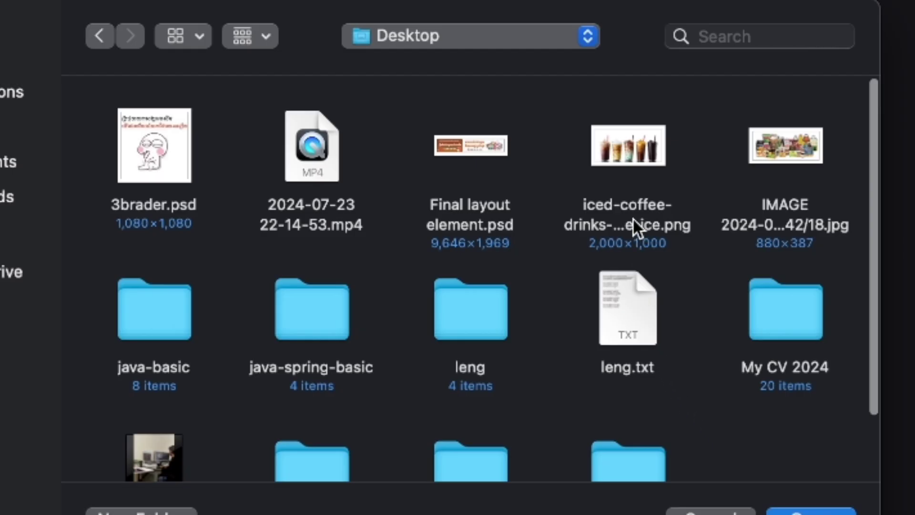
pyautogui.click(660, 203)
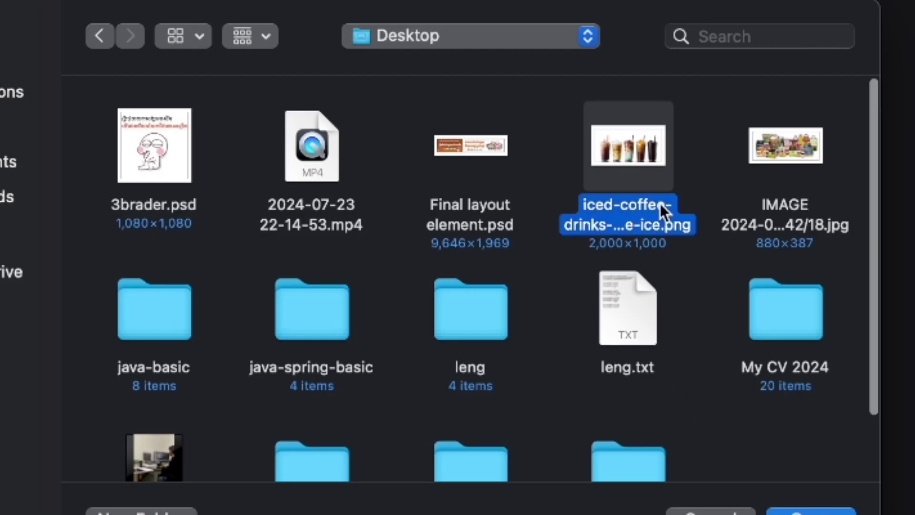
pyautogui.click(815, 509)
pyautogui.click(246, 372)
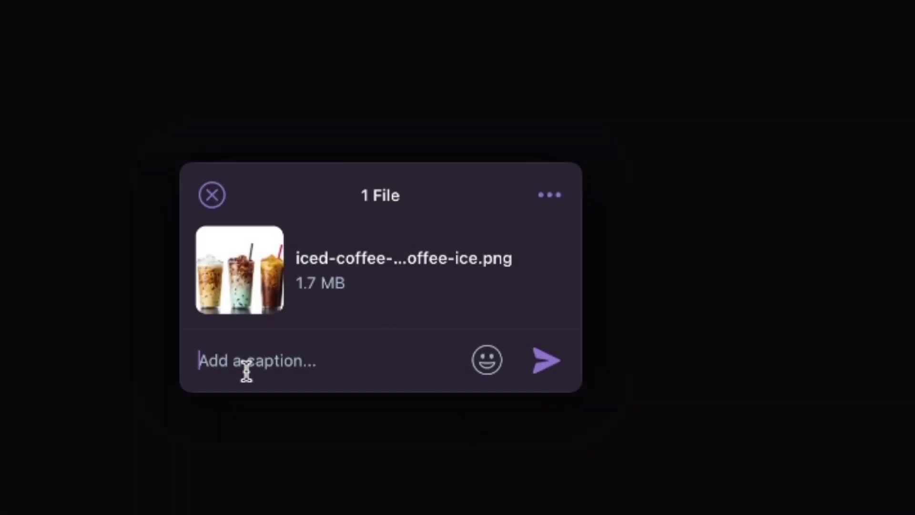
pyautogui.write('this m')
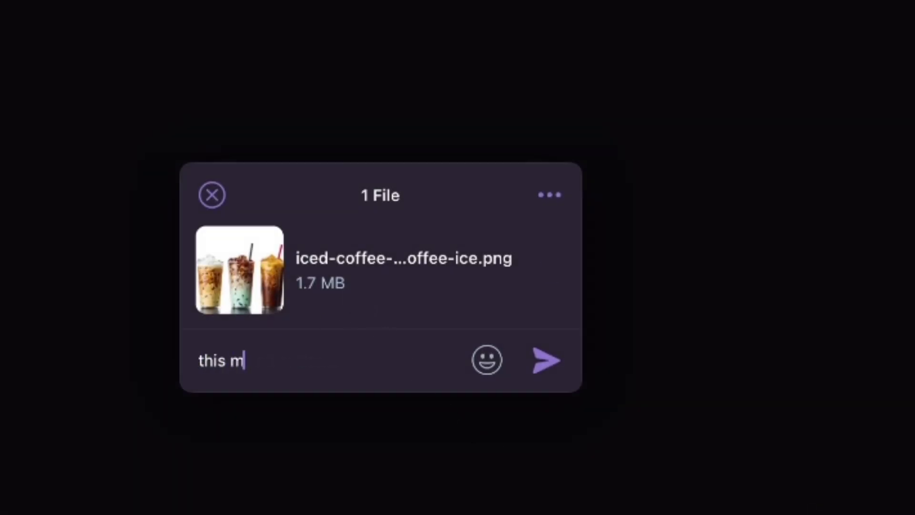
pyautogui.write('y cafe')
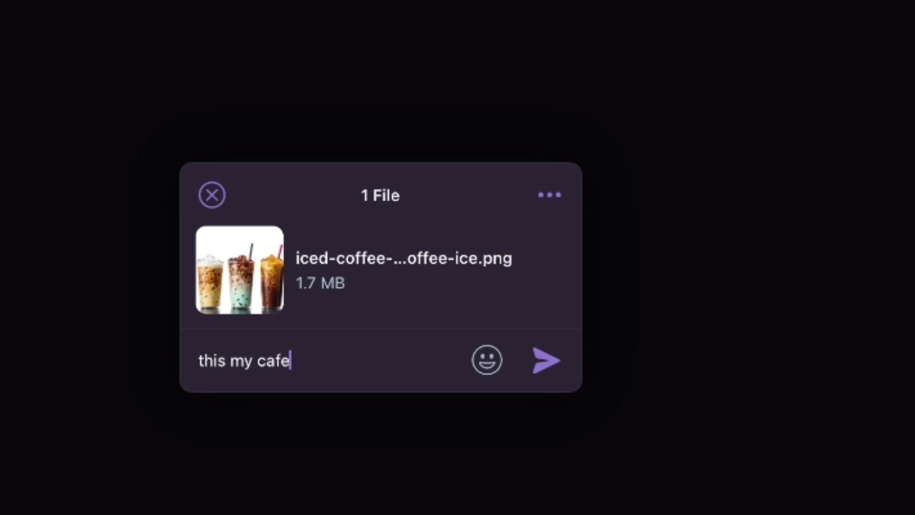
pyautogui.click(549, 362)
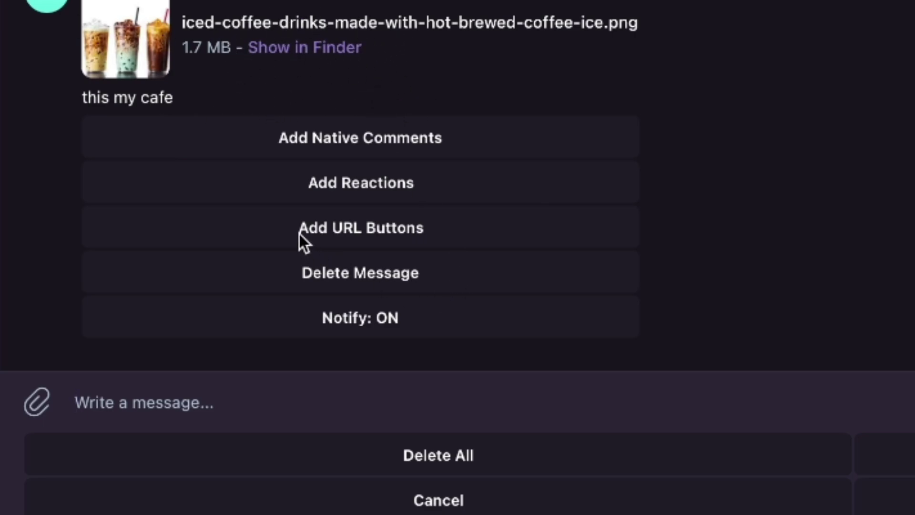
# Choose Add URL Buttons and select the bot's whole three-line example button format
pyautogui.click(405, 237)
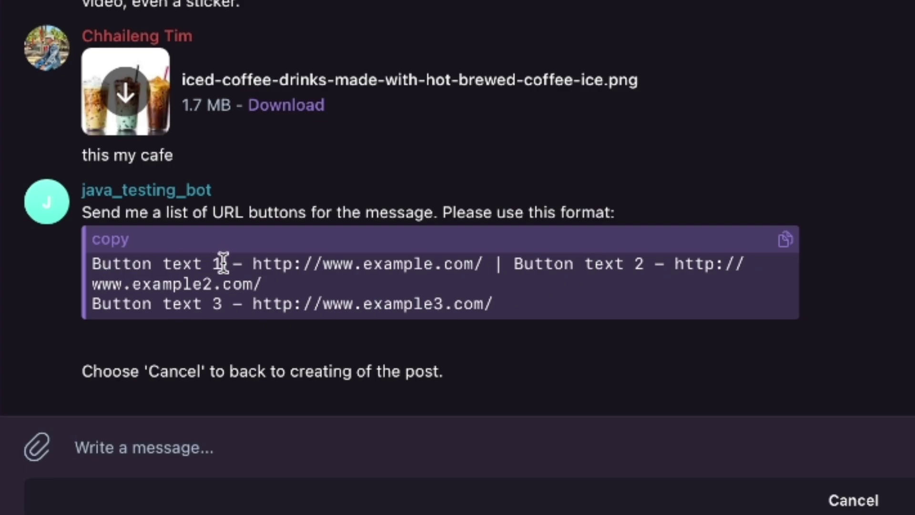
pyautogui.moveTo(223, 264); pyautogui.dragTo(90, 255)
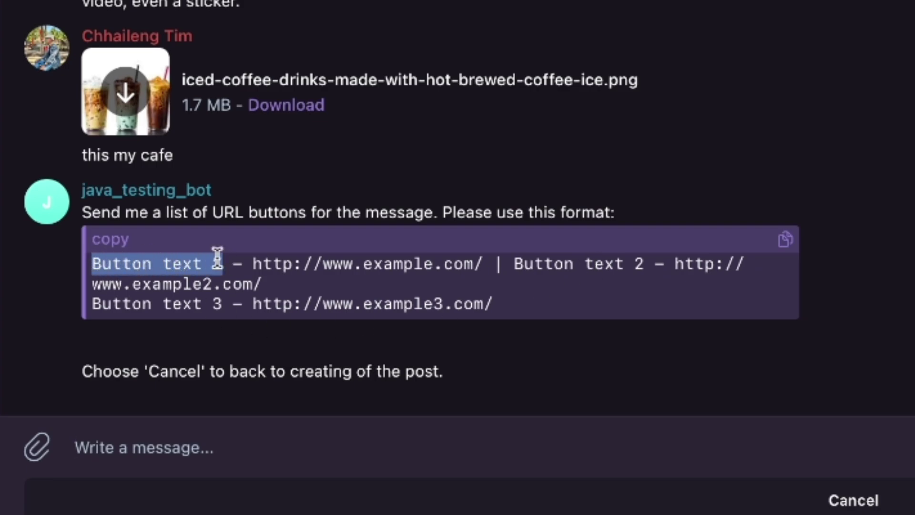
pyautogui.moveTo(252, 260); pyautogui.dragTo(482, 259)
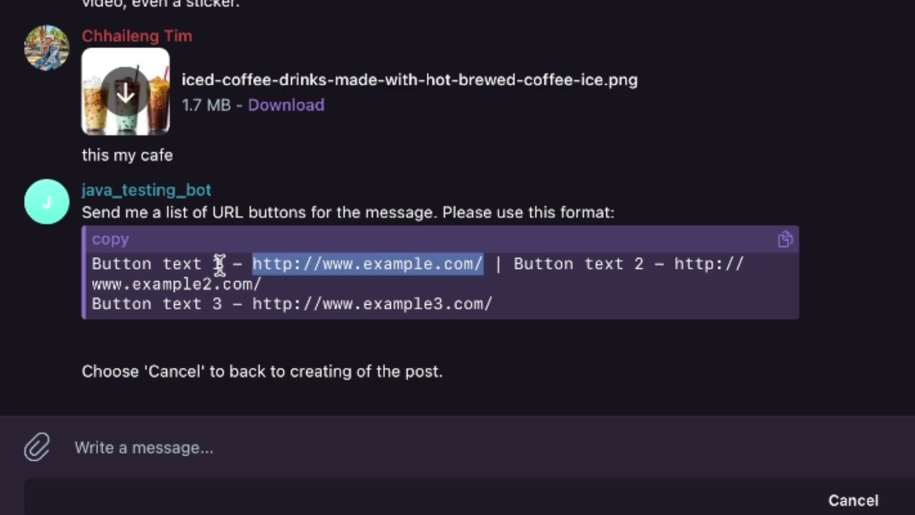
pyautogui.moveTo(220, 263); pyautogui.dragTo(156, 262)
pyautogui.click(402, 260)
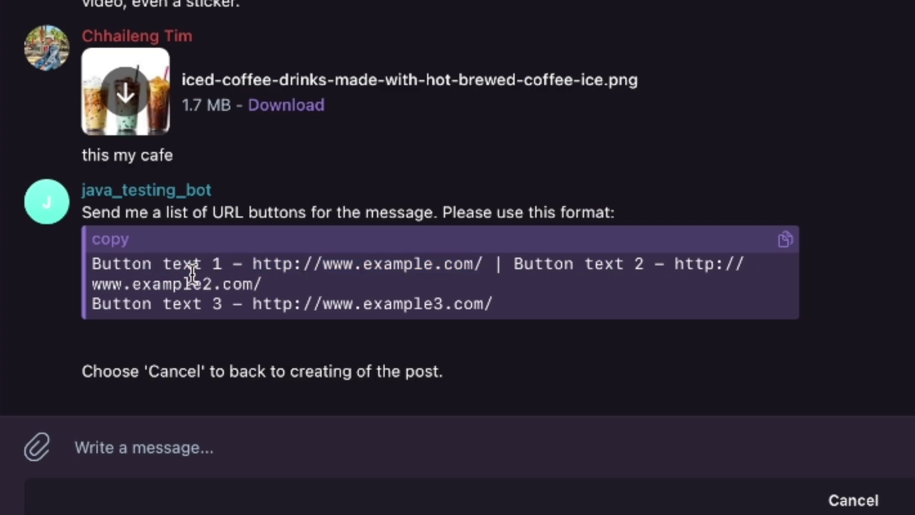
pyautogui.moveTo(506, 305); pyautogui.dragTo(90, 264)
pyautogui.press('super+c')
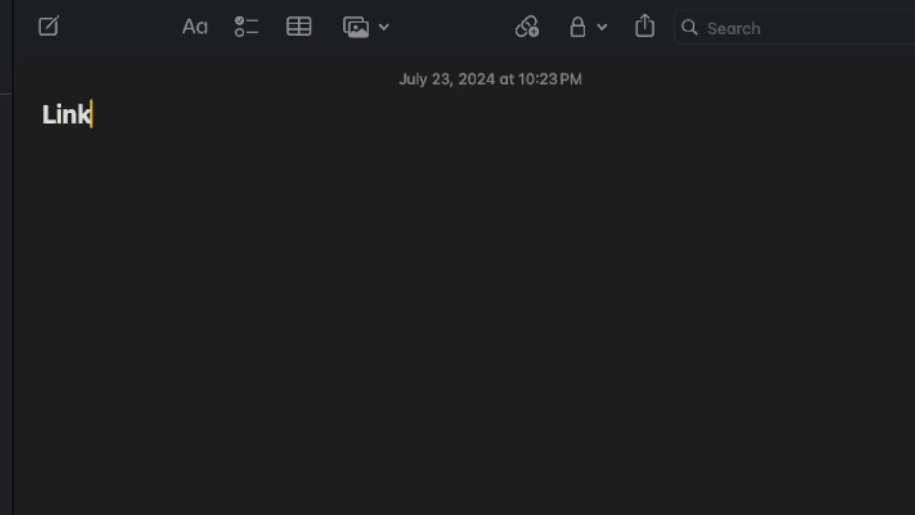
# Paste the example format into the Link note and make the first line a Facebook button
pyautogui.press('Return')
pyautogui.press('Return')
pyautogui.press('Return')
pyautogui.press('super+v')
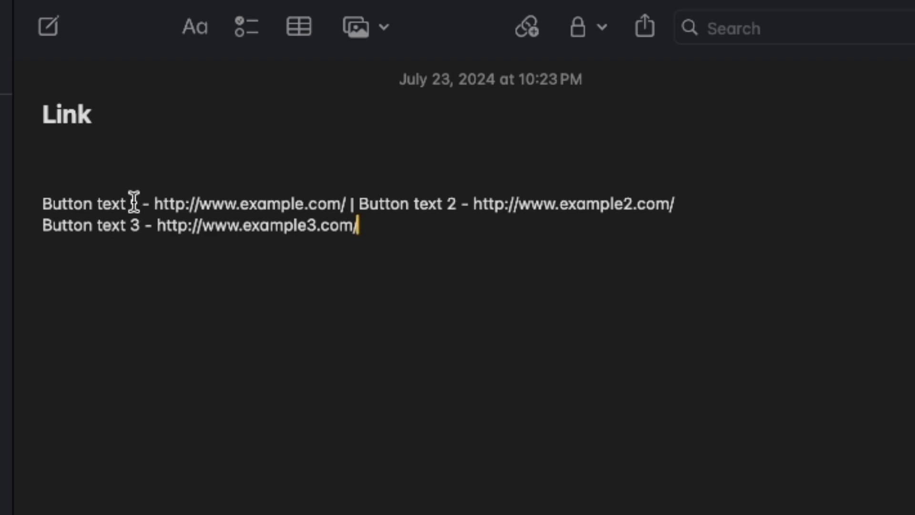
pyautogui.moveTo(136, 204); pyautogui.dragTo(45, 205)
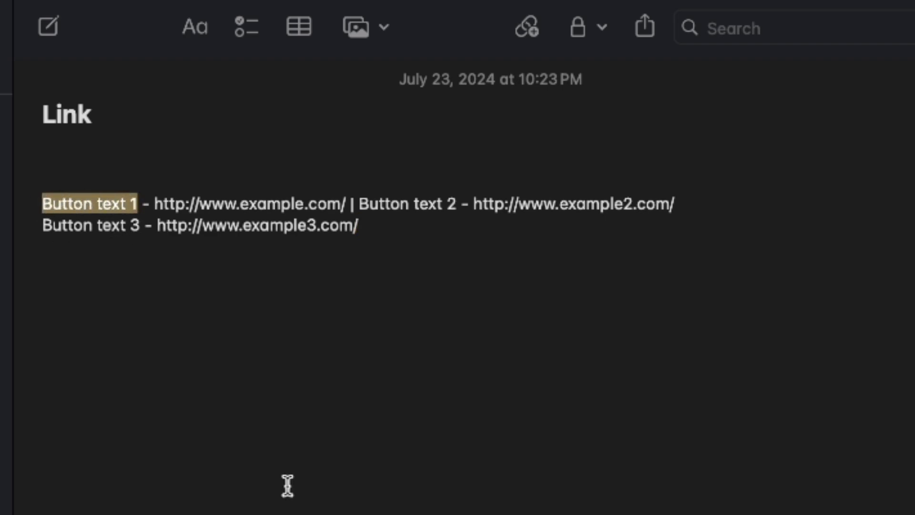
pyautogui.write('Facebook')
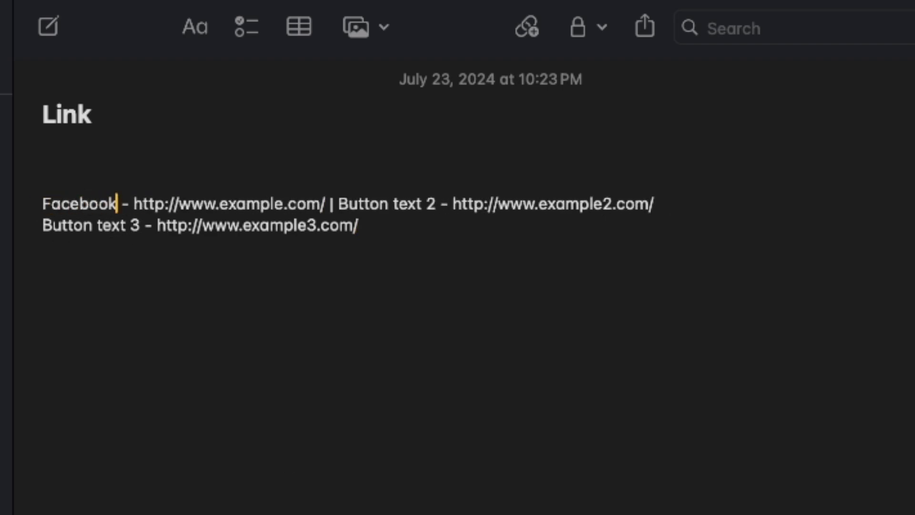
pyautogui.hotkey('alt', 'Right')
pyautogui.hotkey('alt', 'Right')
pyautogui.hotkey('alt', 'Right')
pyautogui.press('BackSpace')
pyautogui.press('BackSpace')
pyautogui.press('BackSpace')
pyautogui.press('BackSpace')
pyautogui.press('BackSpace')
pyautogui.press('BackSpace')
pyautogui.press('BackSpace')
pyautogui.write('facebook')
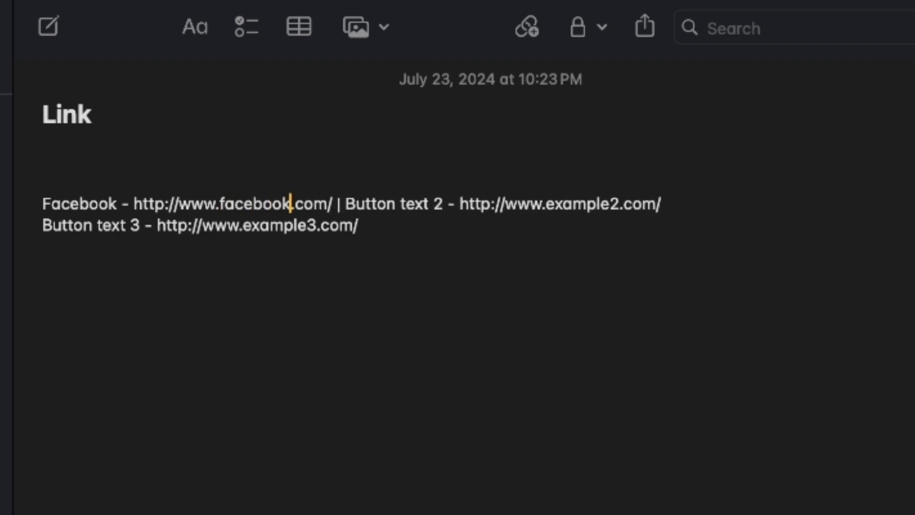
pyautogui.doubleClick(570, 204)
pyautogui.write('www.youtuve')
pyautogui.press('BackSpace')
pyautogui.press('BackSpace')
pyautogui.write('be')
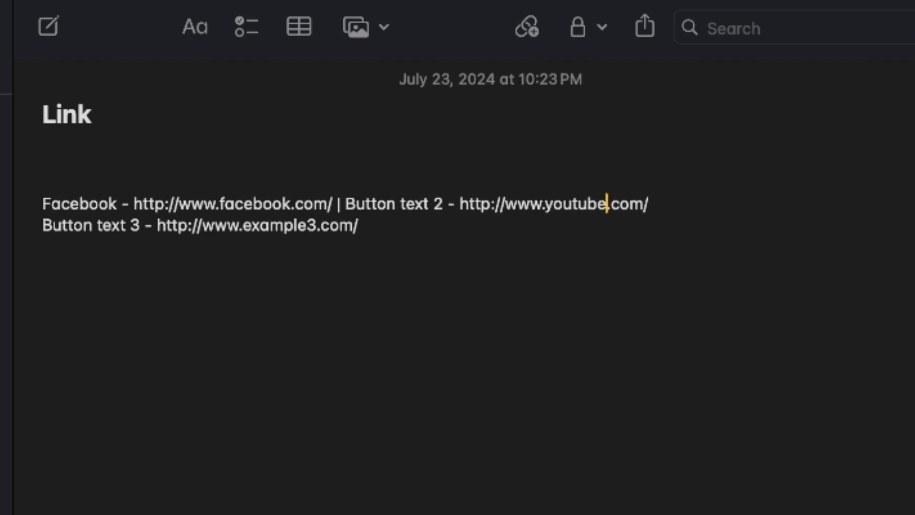
pyautogui.moveTo(443, 204); pyautogui.dragTo(350, 207)
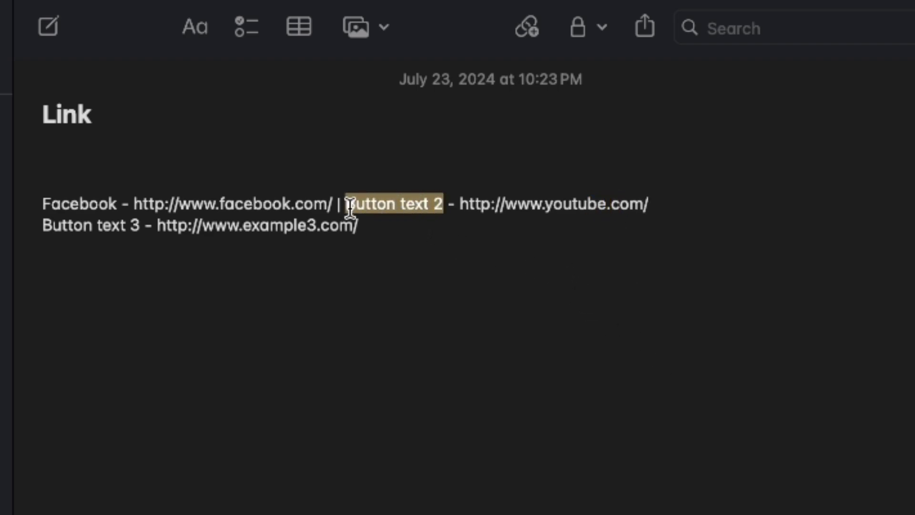
pyautogui.write('YouTube')
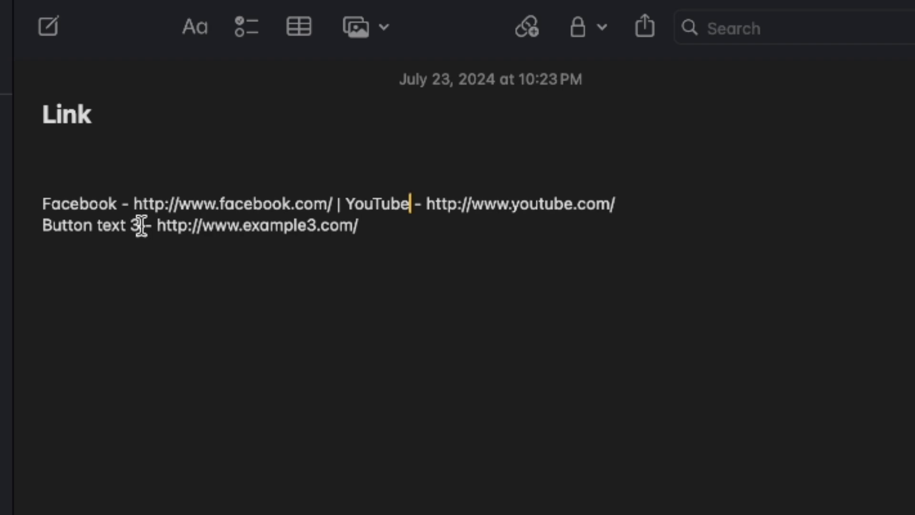
# Make the third line a TikTok button and copy the finished link lines
pyautogui.moveTo(139, 225); pyautogui.dragTo(36, 225)
pyautogui.write('TikTok')
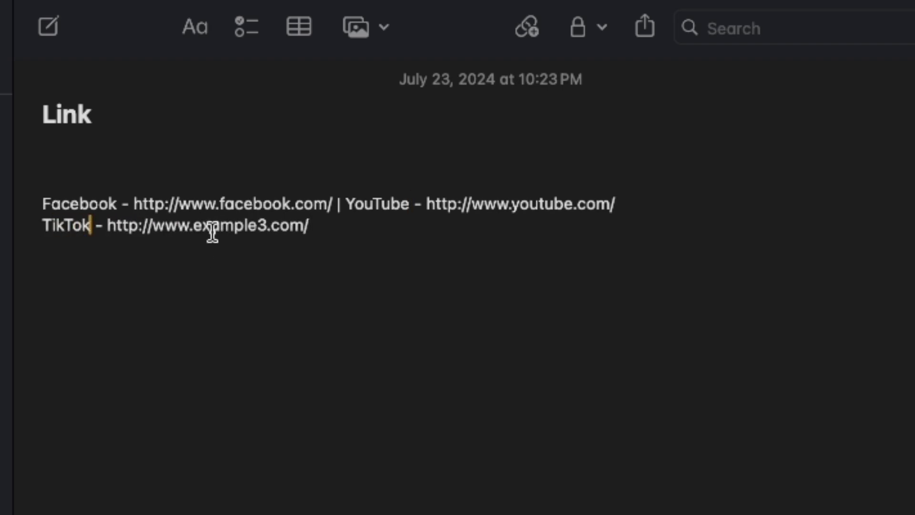
pyautogui.moveTo(193, 226); pyautogui.dragTo(265, 226)
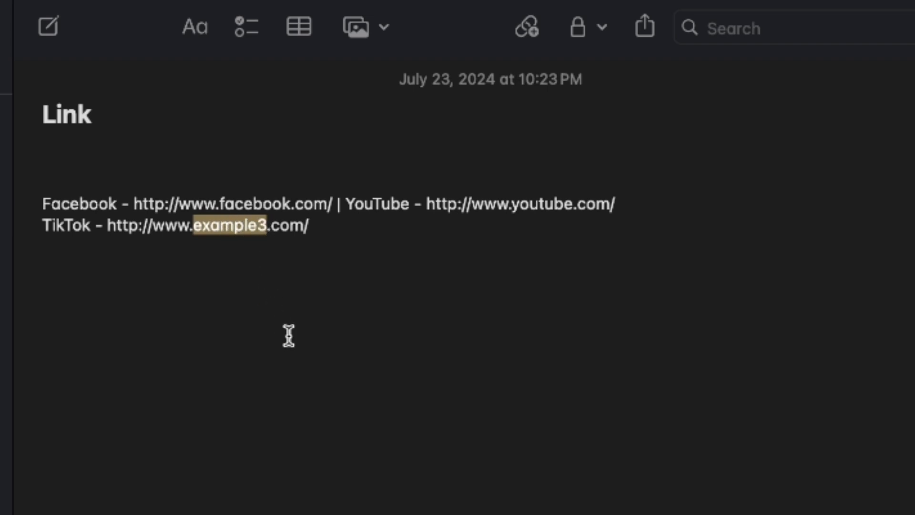
pyautogui.write('tiktokk')
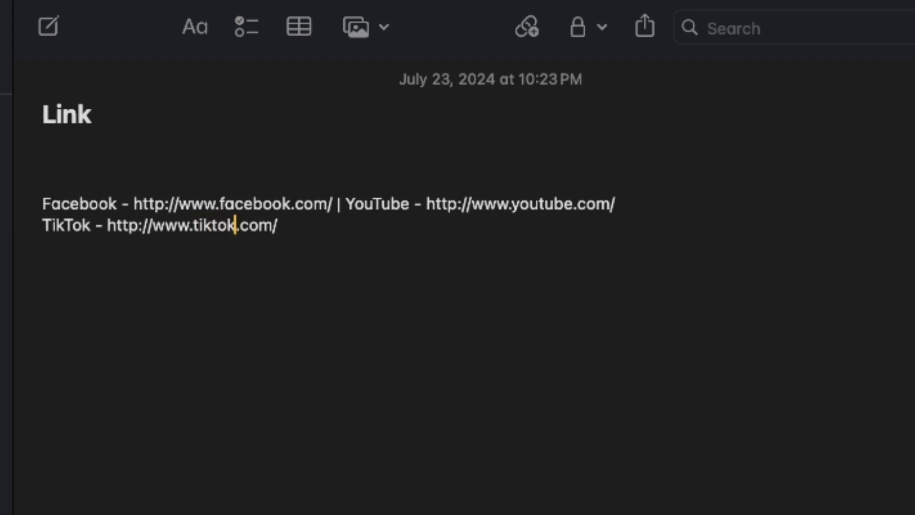
pyautogui.press('BackSpace')
pyautogui.moveTo(302, 227); pyautogui.dragTo(39, 202)
pyautogui.hotkey('ctrl', 'c')
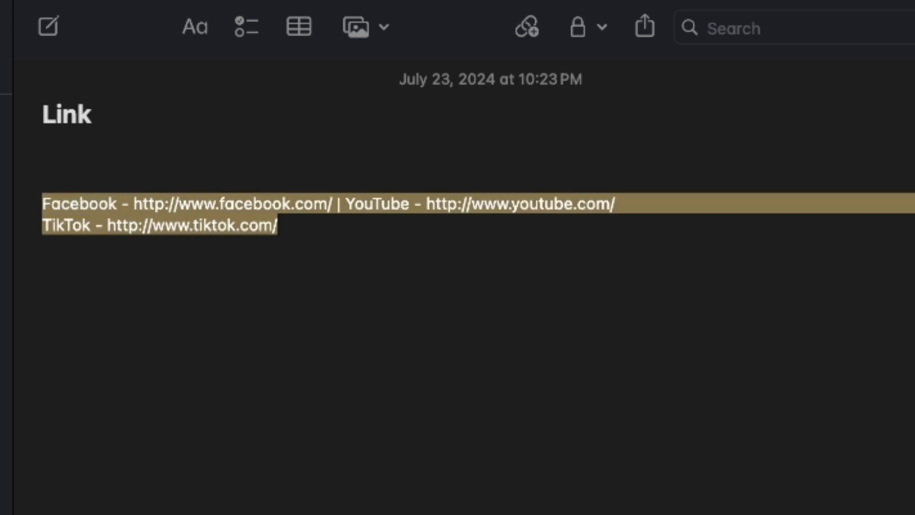
pyautogui.click(278, 225)
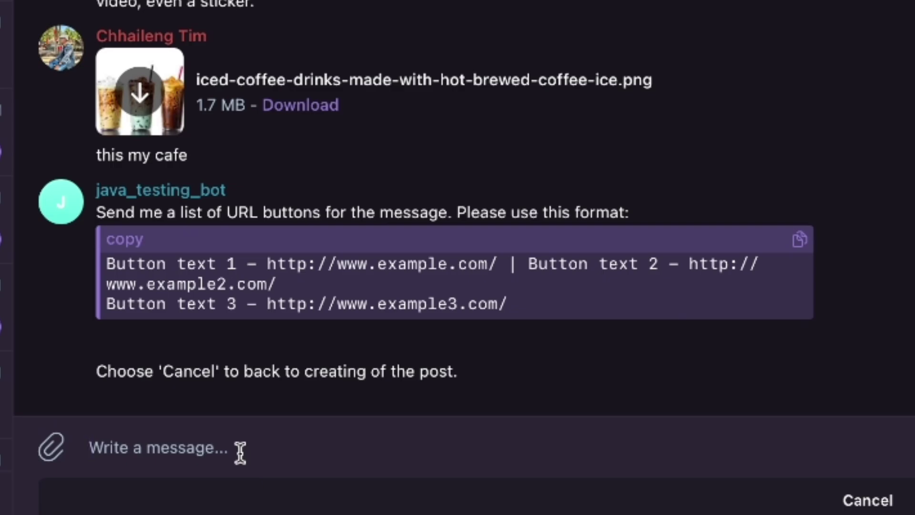
# Send the button list to the bot and publish the post to Java Testing immediately
pyautogui.hotkey('ctrl', 'v')
pyautogui.press('Return')
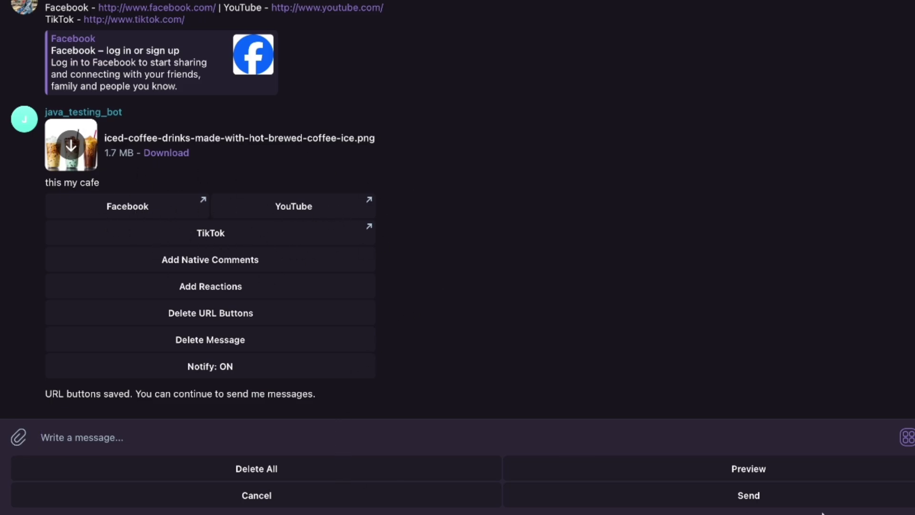
pyautogui.click(750, 495)
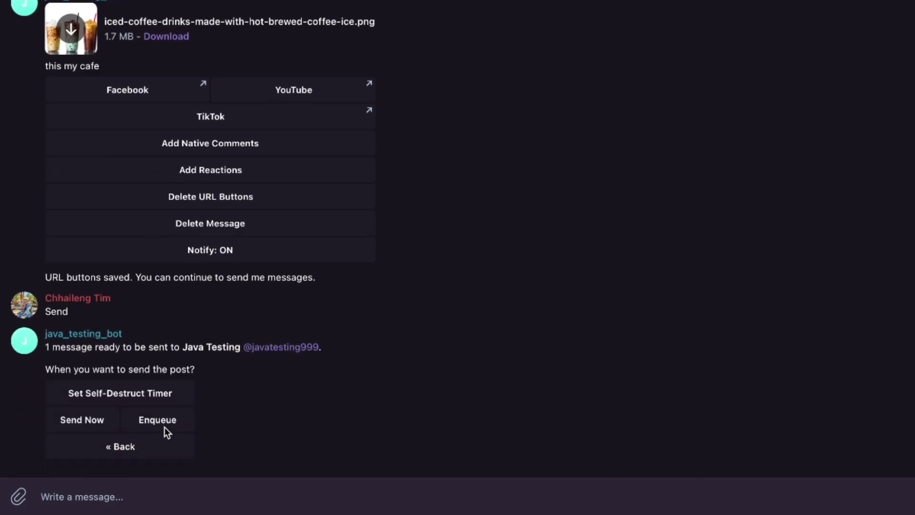
pyautogui.click(82, 419)
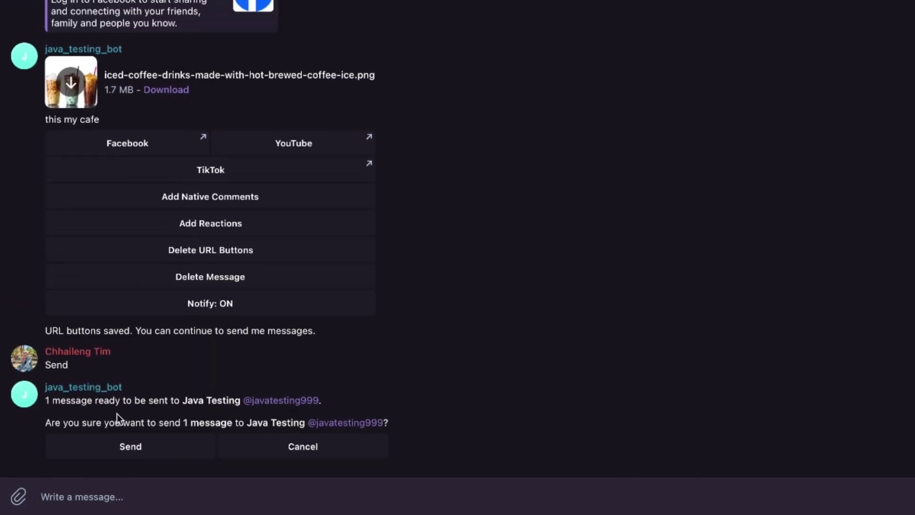
pyautogui.click(135, 447)
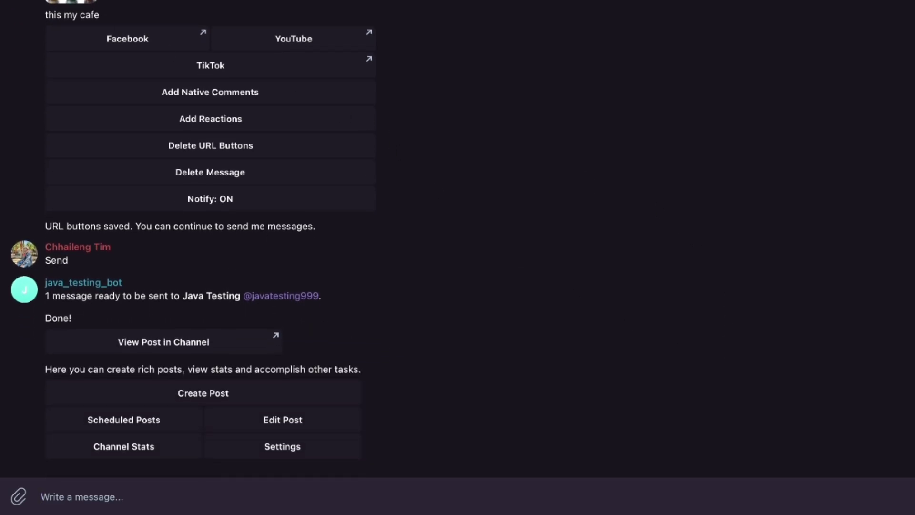
pyautogui.click(148, 244)
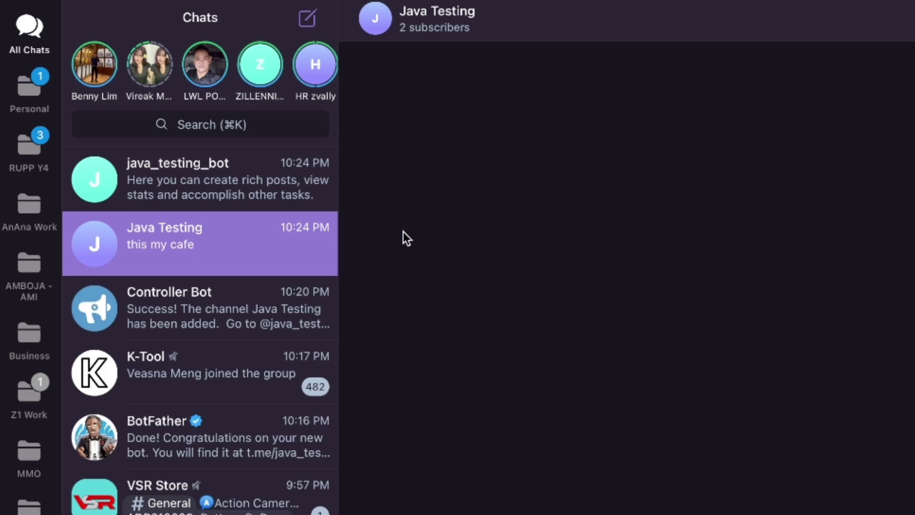
# In the java_testing_bot chat, start a new post for the Java Testing channel
pyautogui.click(195, 167)
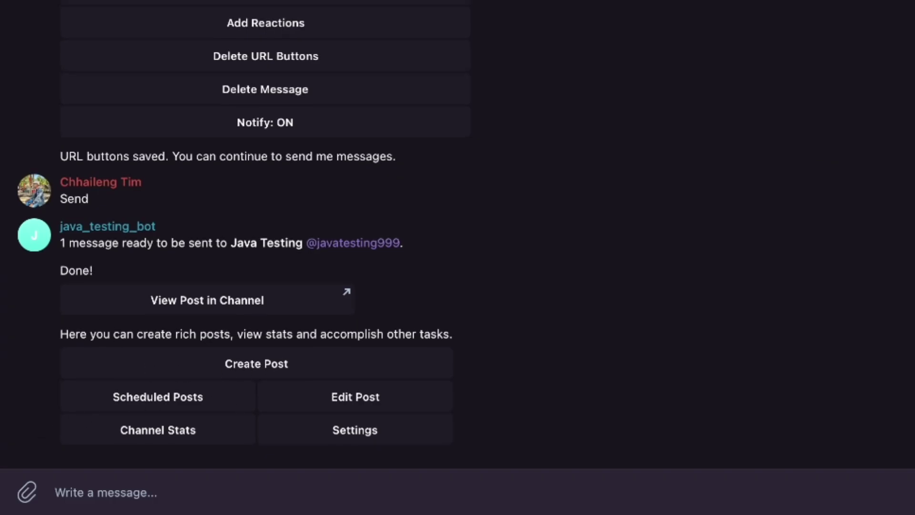
pyautogui.click(231, 364)
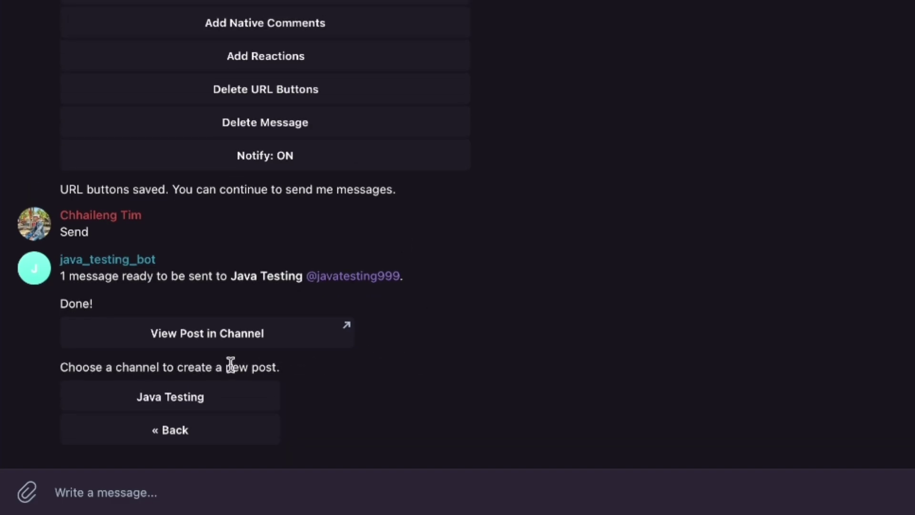
pyautogui.click(159, 401)
pyautogui.moveTo(32, 414)
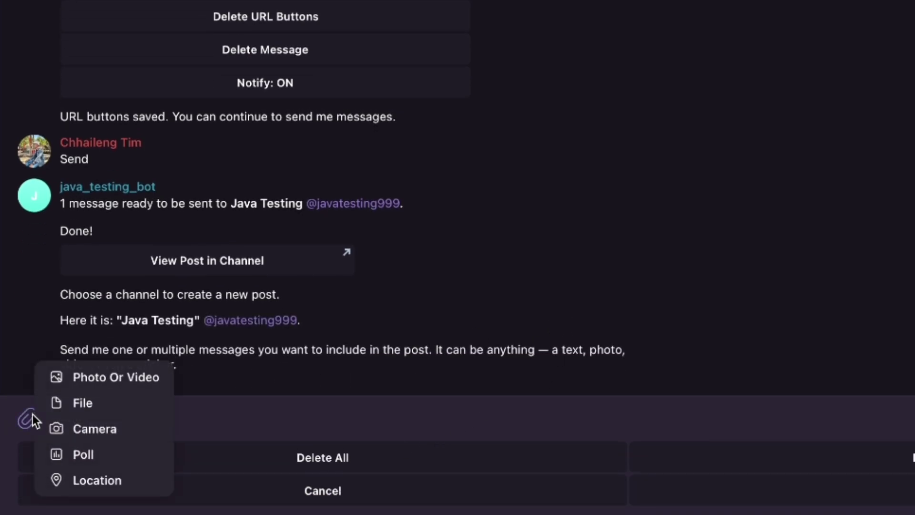
# Attach the iced-coffee drinks PNG as a photo to the new post
pyautogui.click(96, 377)
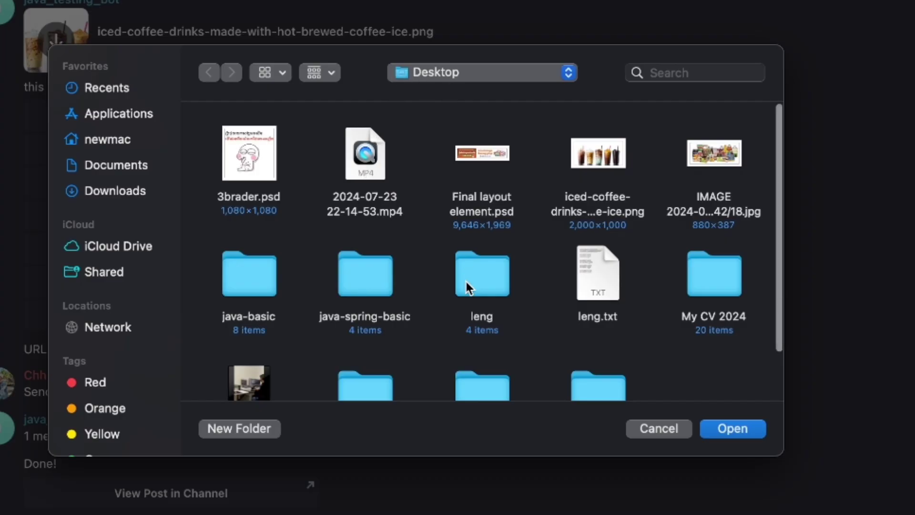
pyautogui.scroll(-2, 466, 281)
pyautogui.click(604, 118)
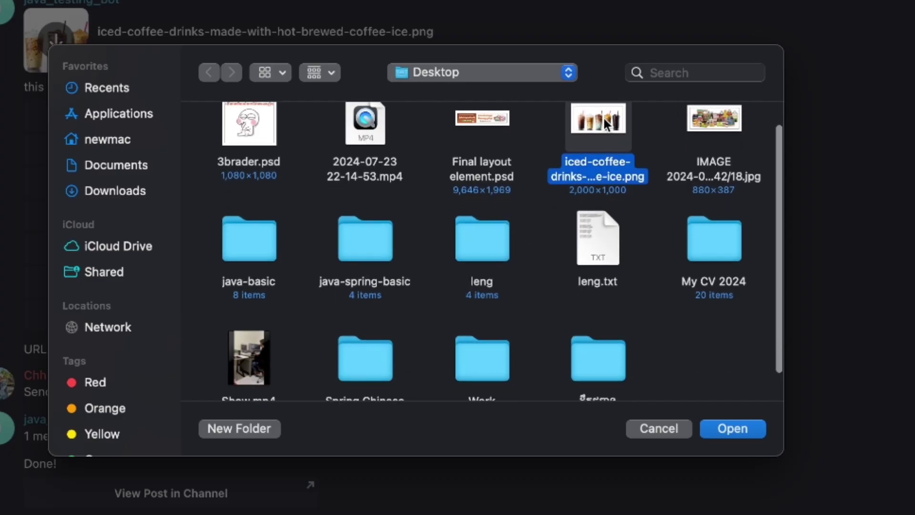
pyautogui.click(726, 429)
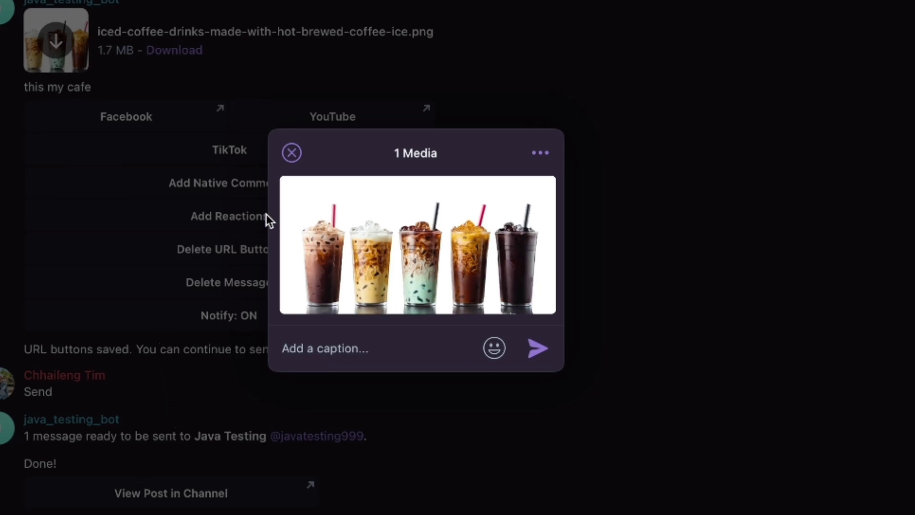
# Paste the Lorem Ipsum caption under the image and send it to the bot
pyautogui.moveTo(464, 288)
pyautogui.click(356, 348)
pyautogui.hotkey('ctrl', 'v')
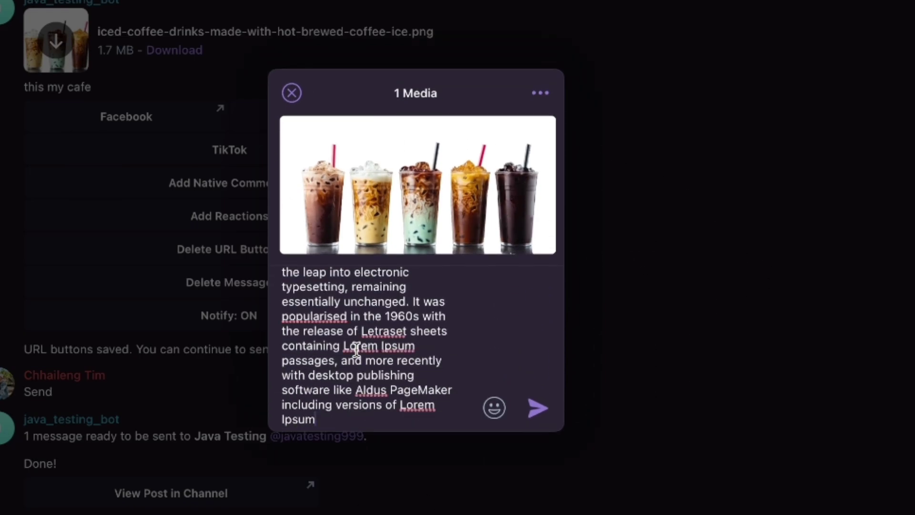
pyautogui.scroll(5, 358, 302)
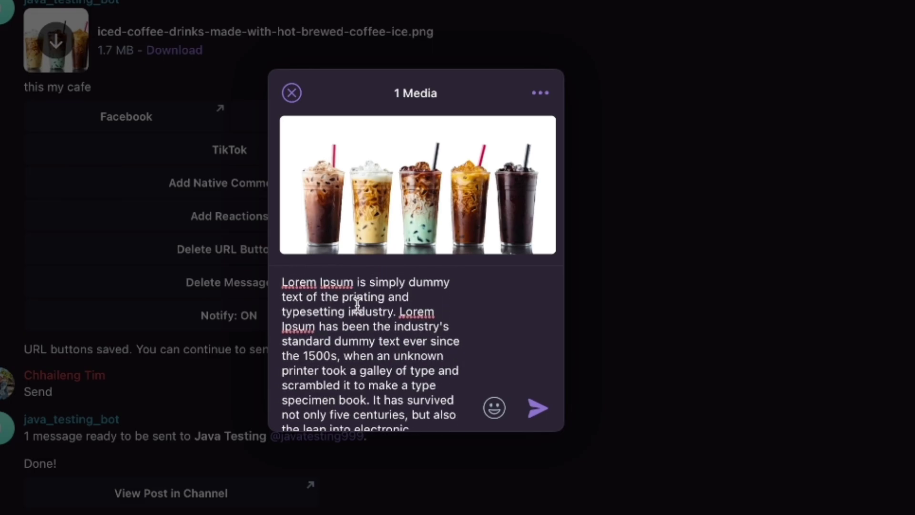
pyautogui.moveTo(429, 225)
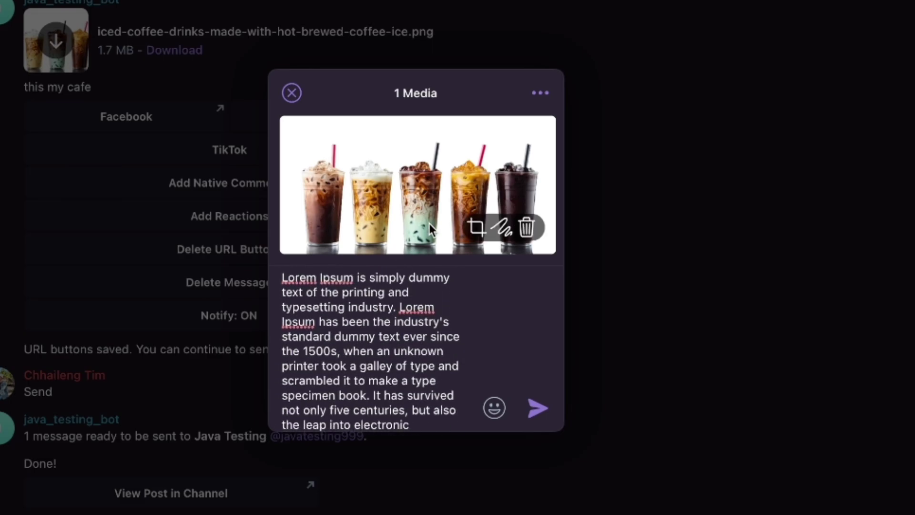
pyautogui.click(534, 404)
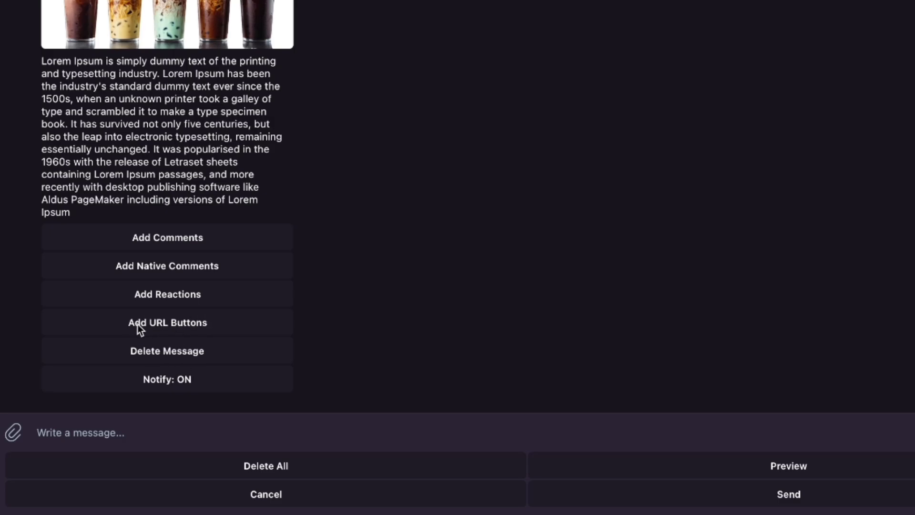
# Request URL buttons for the post and select both link lines in the Link note
pyautogui.click(179, 326)
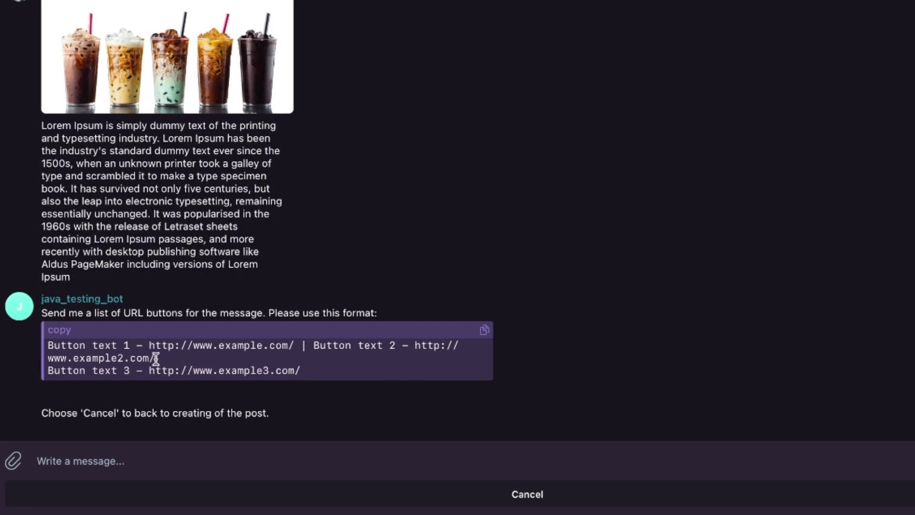
pyautogui.hotkey('ctrl', 'Left')
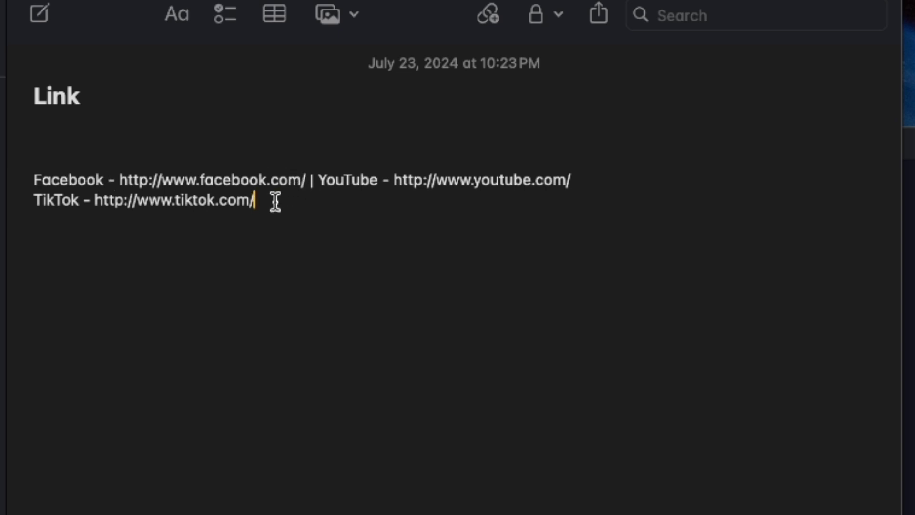
pyautogui.moveTo(275, 202); pyautogui.dragTo(34, 175)
pyautogui.press('super+c')
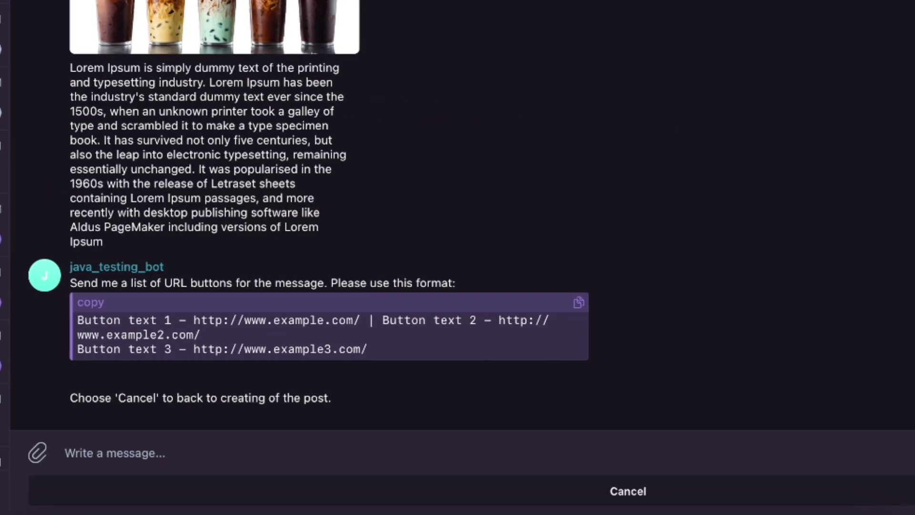
# Paste the Facebook, YouTube and TikTok link list as buttons and mark the post ready
pyautogui.click(79, 454)
pyautogui.press('super+v')
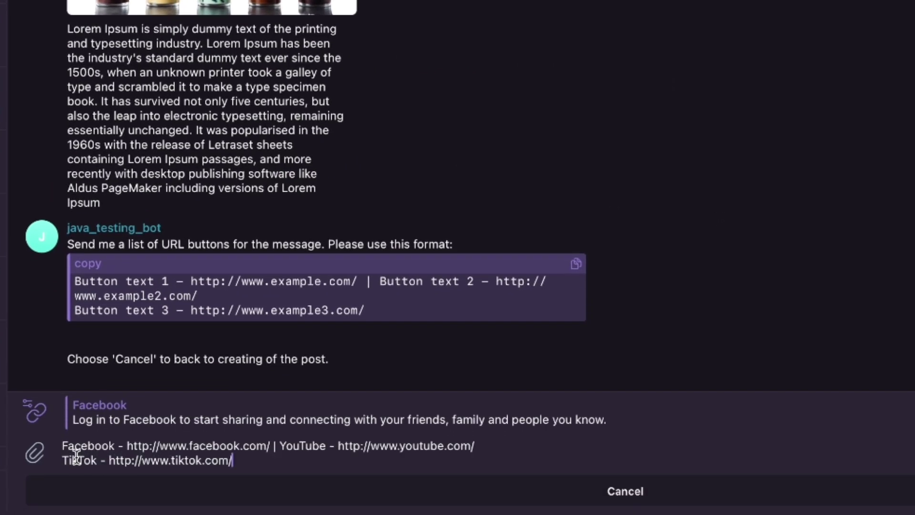
pyautogui.press('Return')
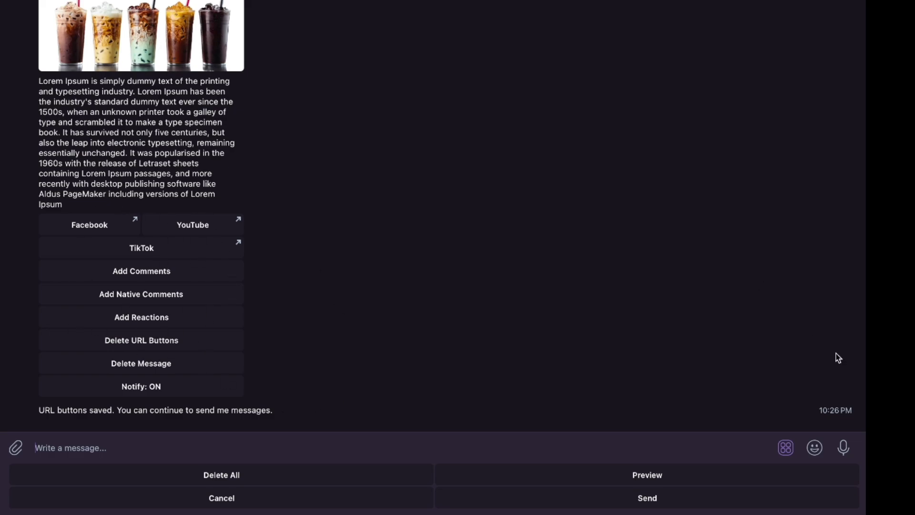
pyautogui.click(645, 497)
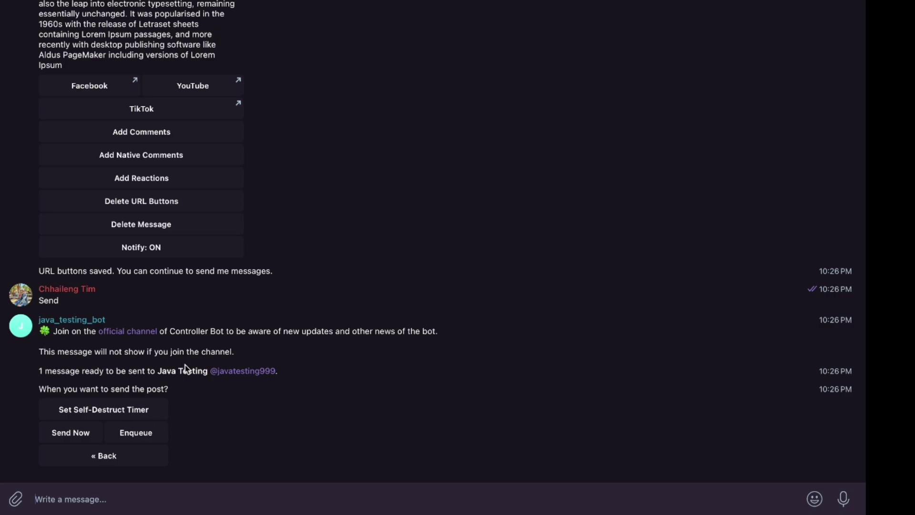
# Publish the post to Java Testing immediately and view it in the channel
pyautogui.click(68, 436)
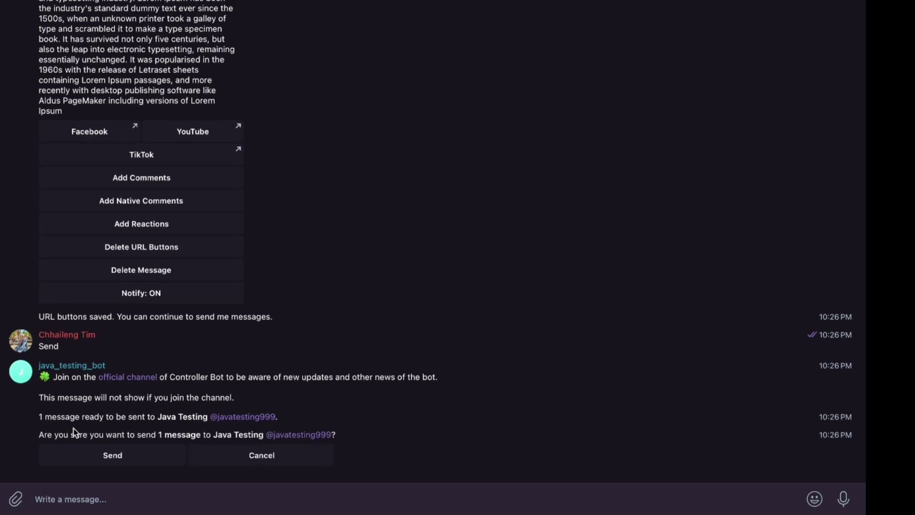
pyautogui.click(118, 456)
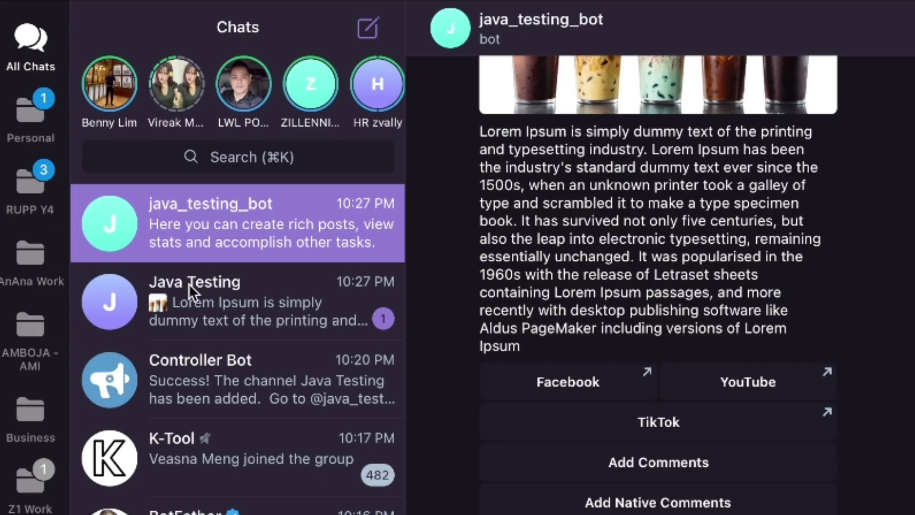
pyautogui.click(211, 300)
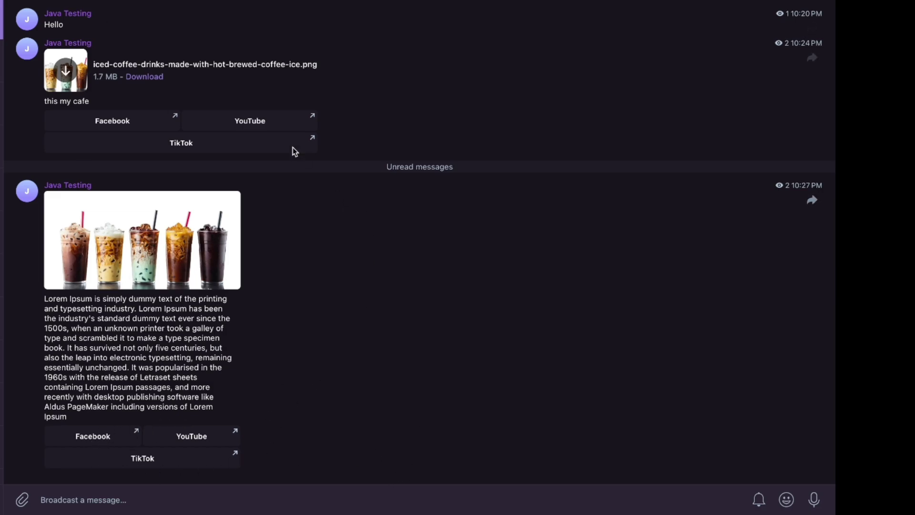
# Open the new post's Facebook button link in the browser
pyautogui.click(82, 434)
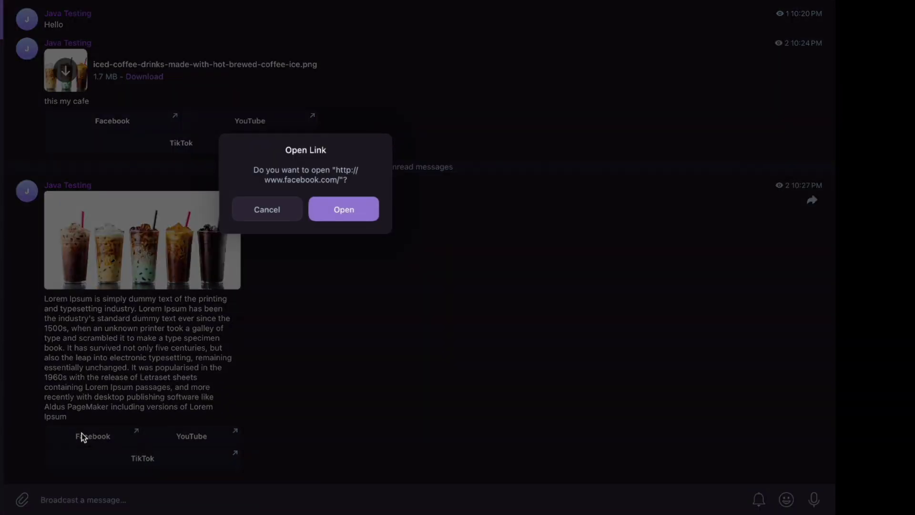
pyautogui.click(350, 206)
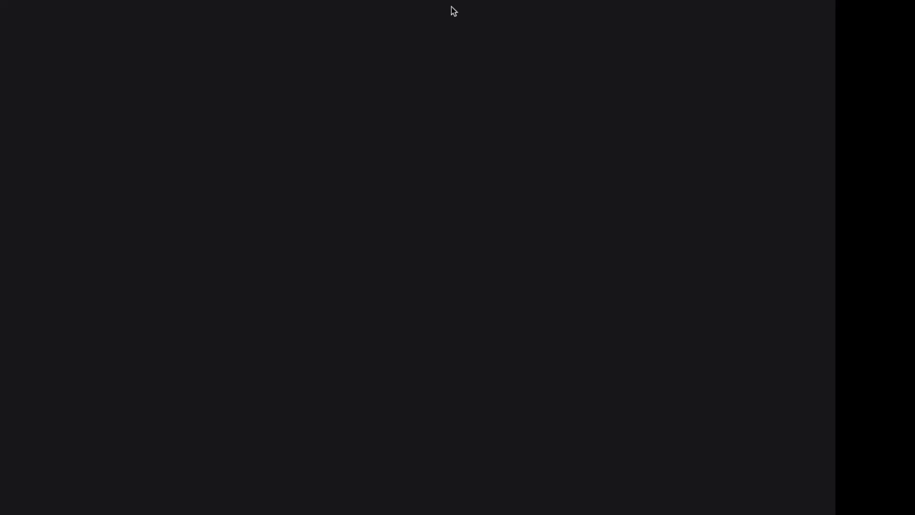